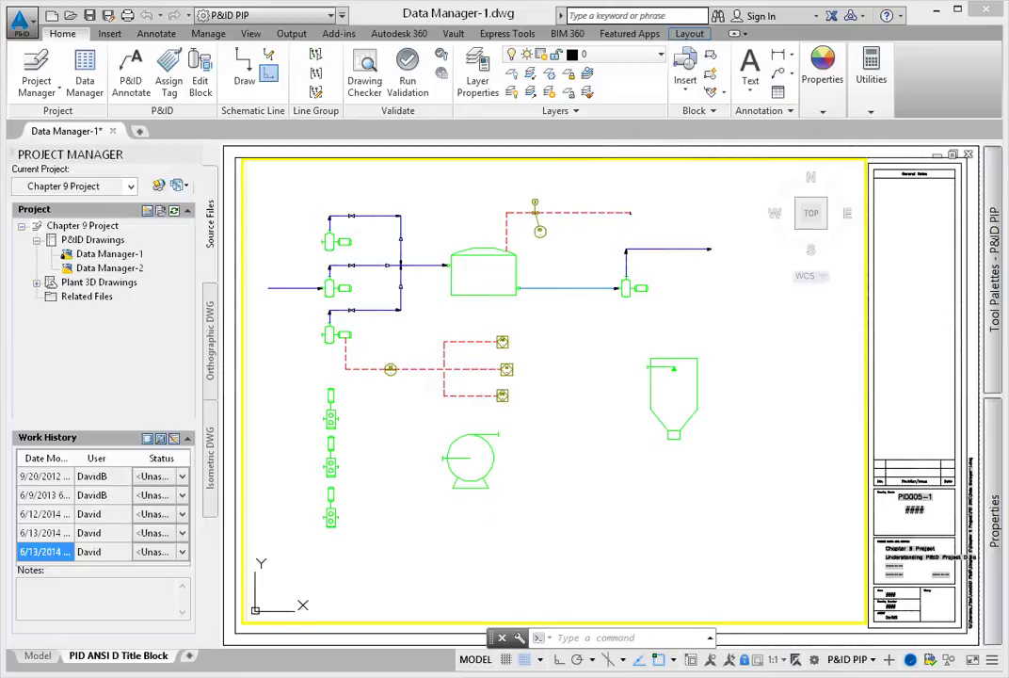
# - Open the Project Manager dropdown on the Home tab to reach Project Setup
pyautogui.click(43, 84)
# - In Project Setup, go to P&ID Class Definitions > Engineering Items > Inline Assets > Hand Valves
pyautogui.click(52, 213)
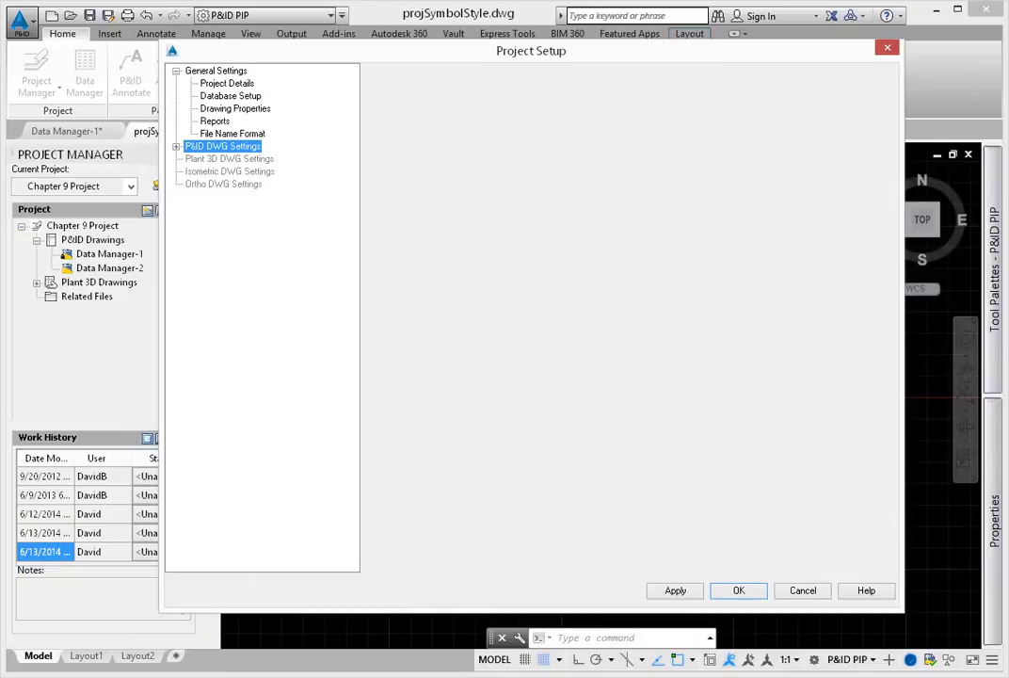
pyautogui.click(176, 145)
pyautogui.click(191, 221)
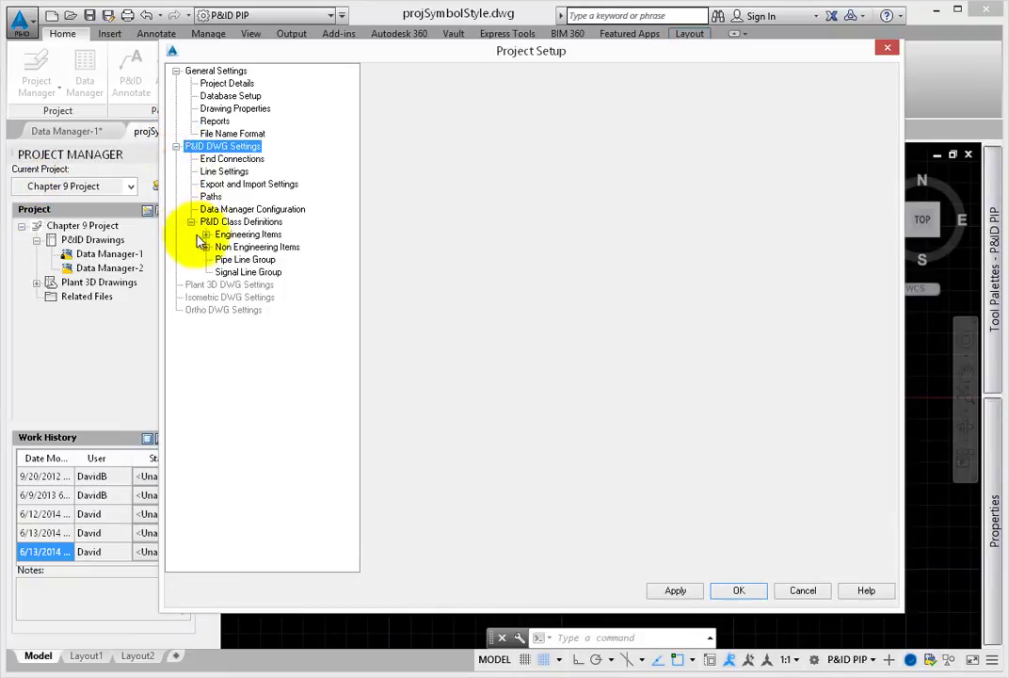
pyautogui.click(206, 235)
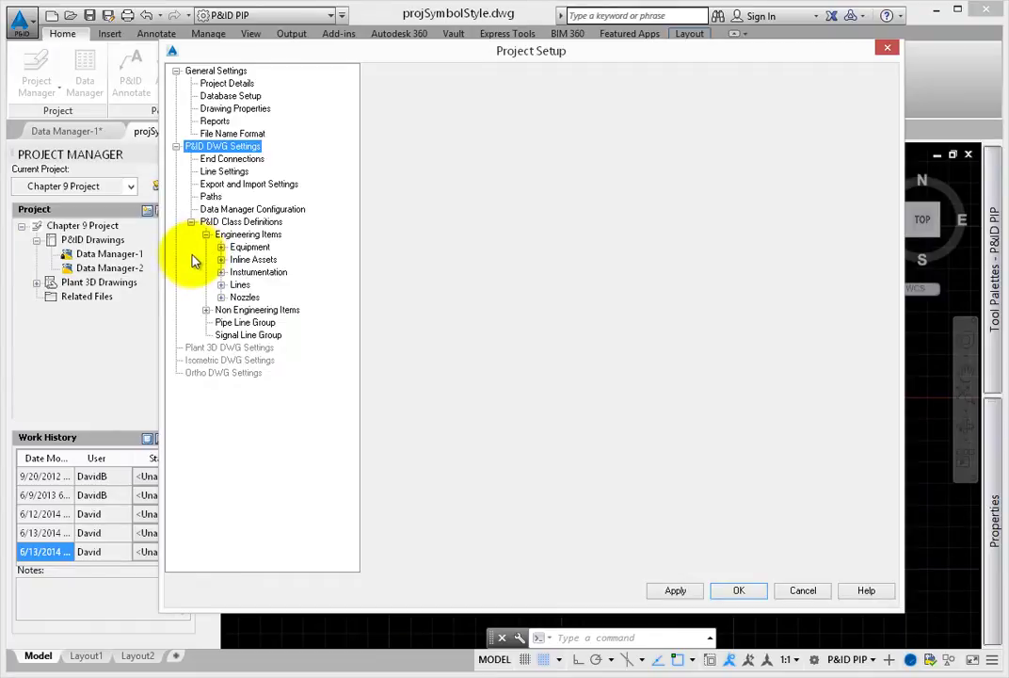
pyautogui.click(221, 259)
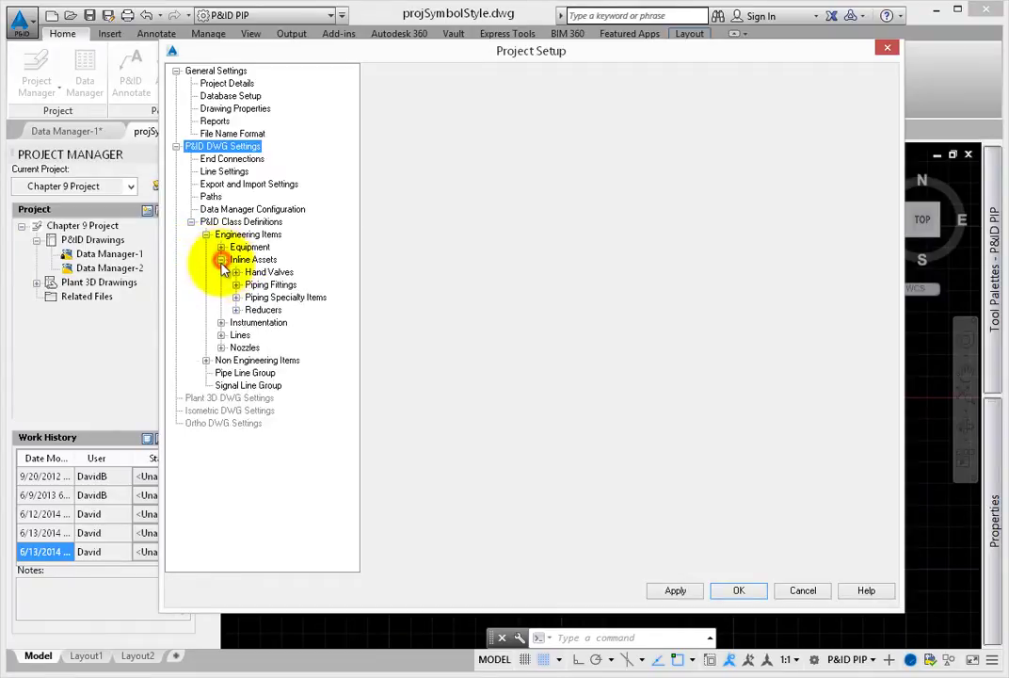
pyautogui.click(236, 273)
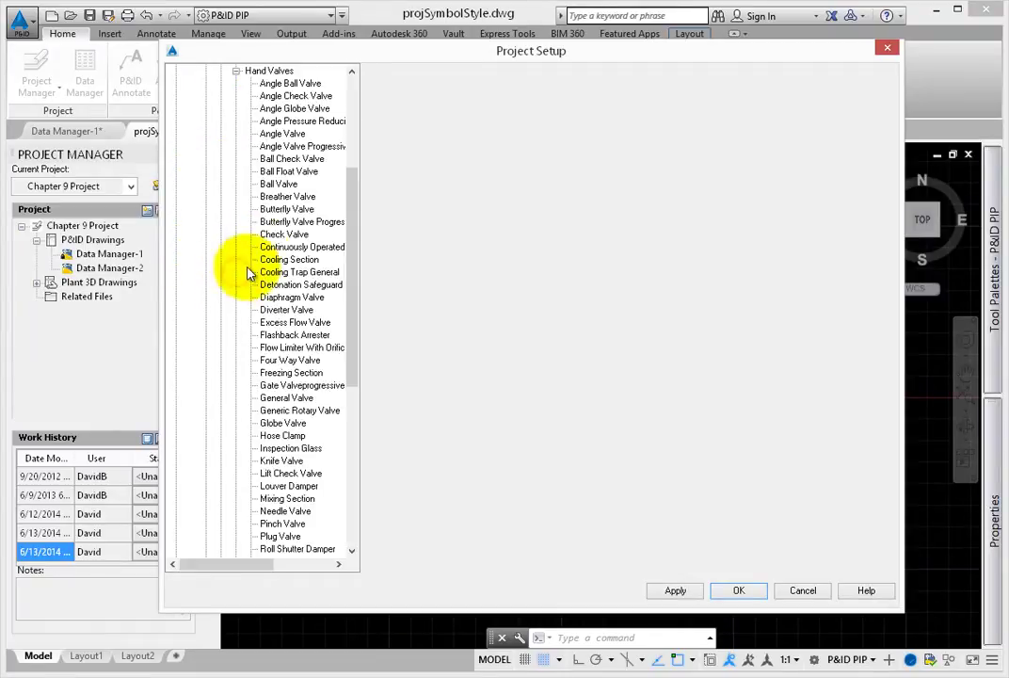
pyautogui.click(269, 73)
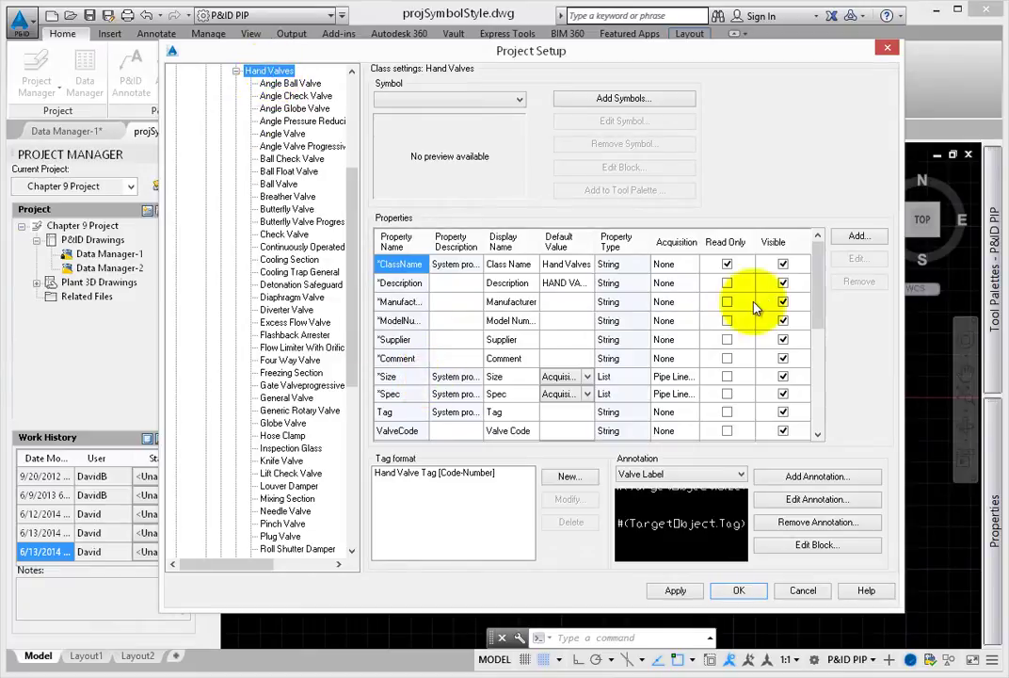
# - Widen the Hand Valves Property Description column and open the Size property's acquisition rule options
pyautogui.scroll(-1, 800, 306)
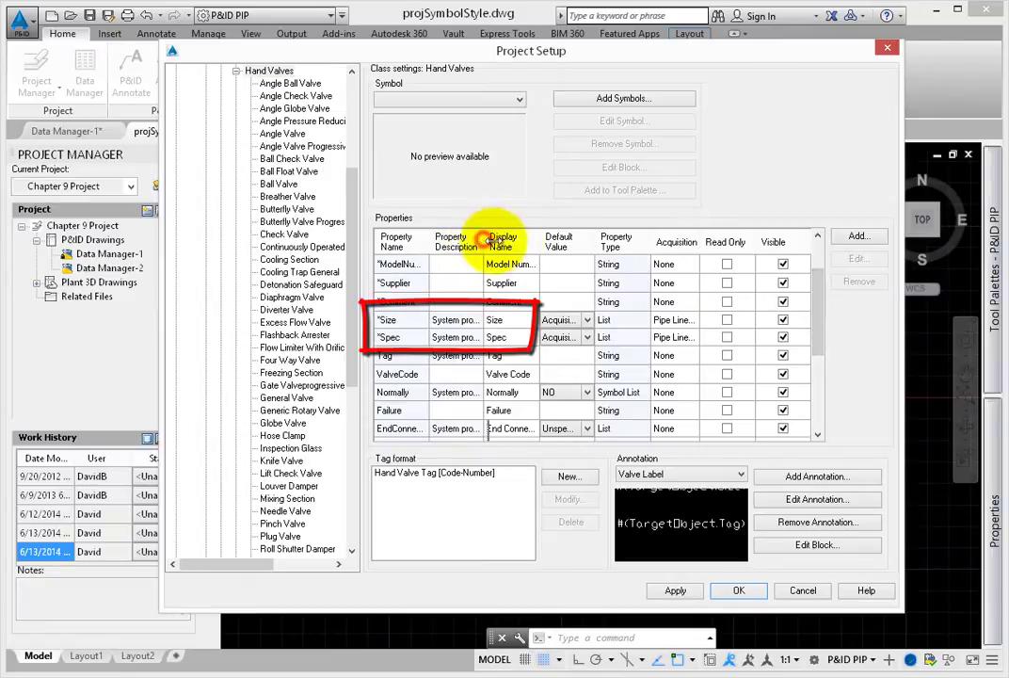
pyautogui.moveTo(484, 237); pyautogui.dragTo(515, 237)
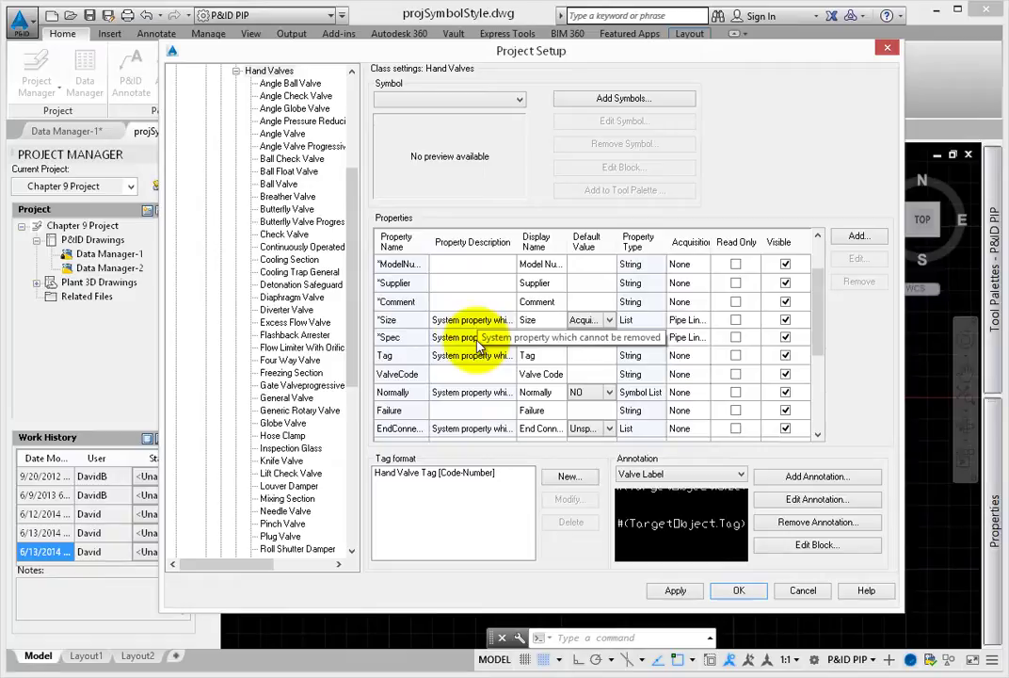
pyautogui.click(352, 73)
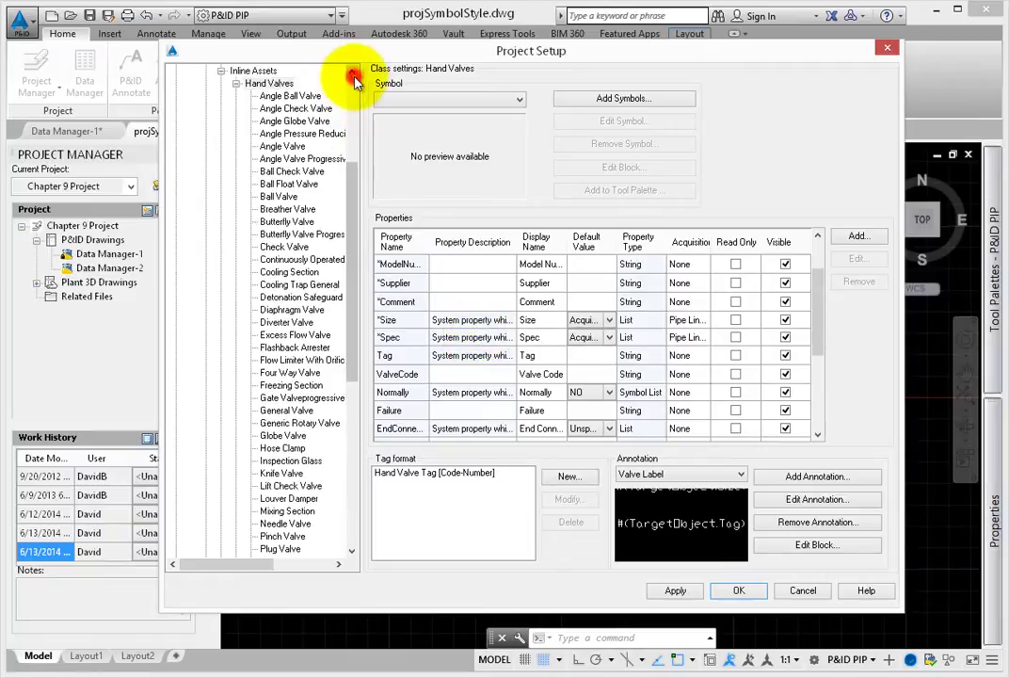
pyautogui.click(352, 73)
pyautogui.click(249, 82)
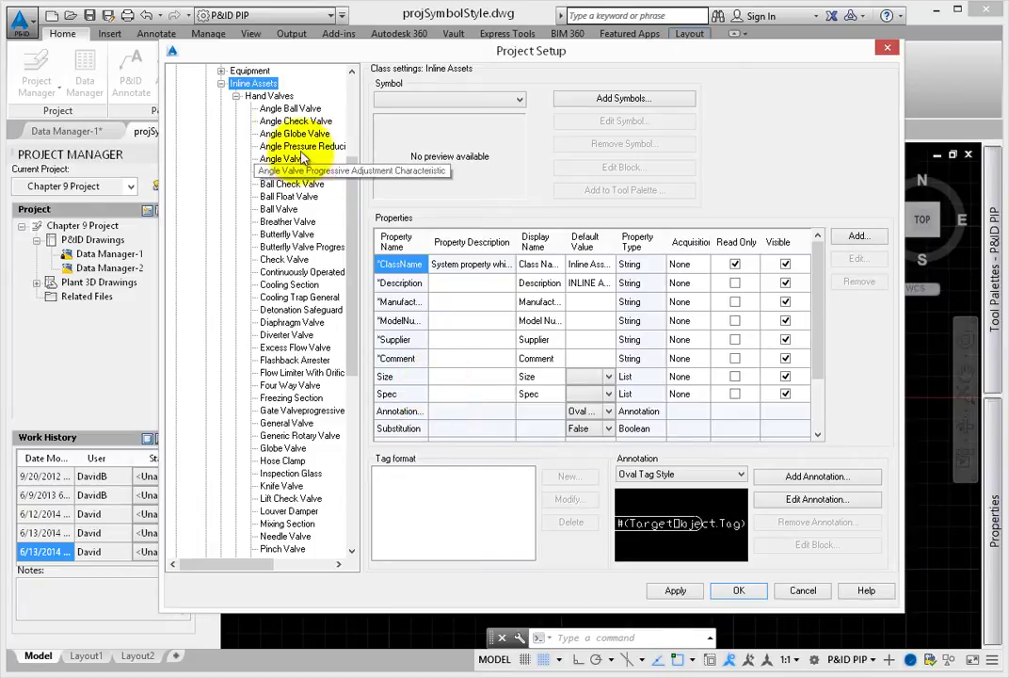
pyautogui.click(267, 95)
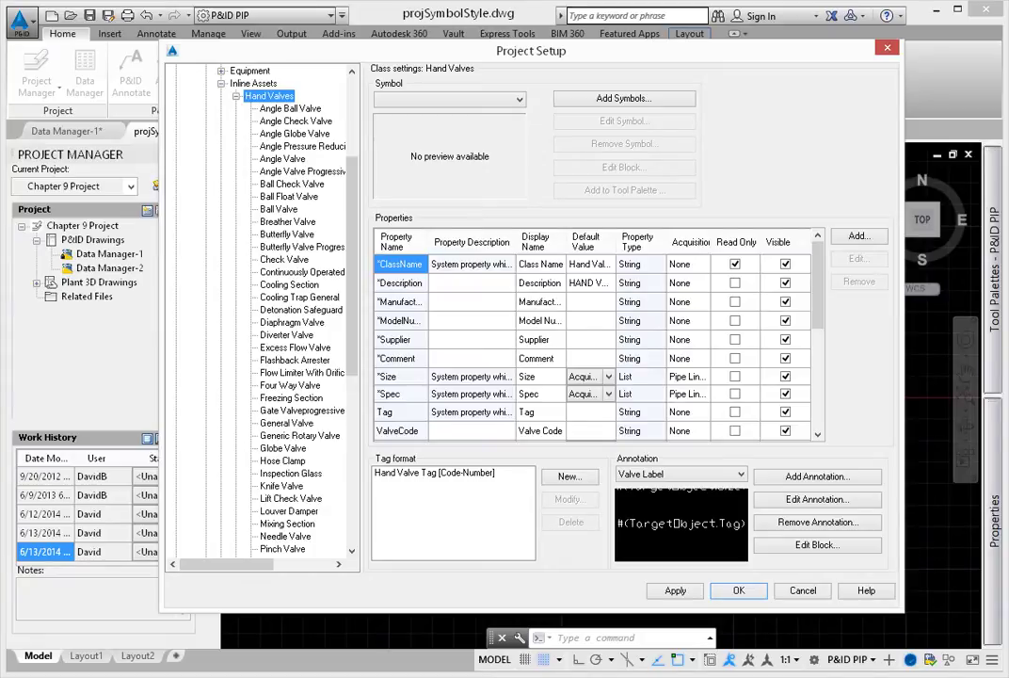
pyautogui.click(696, 377)
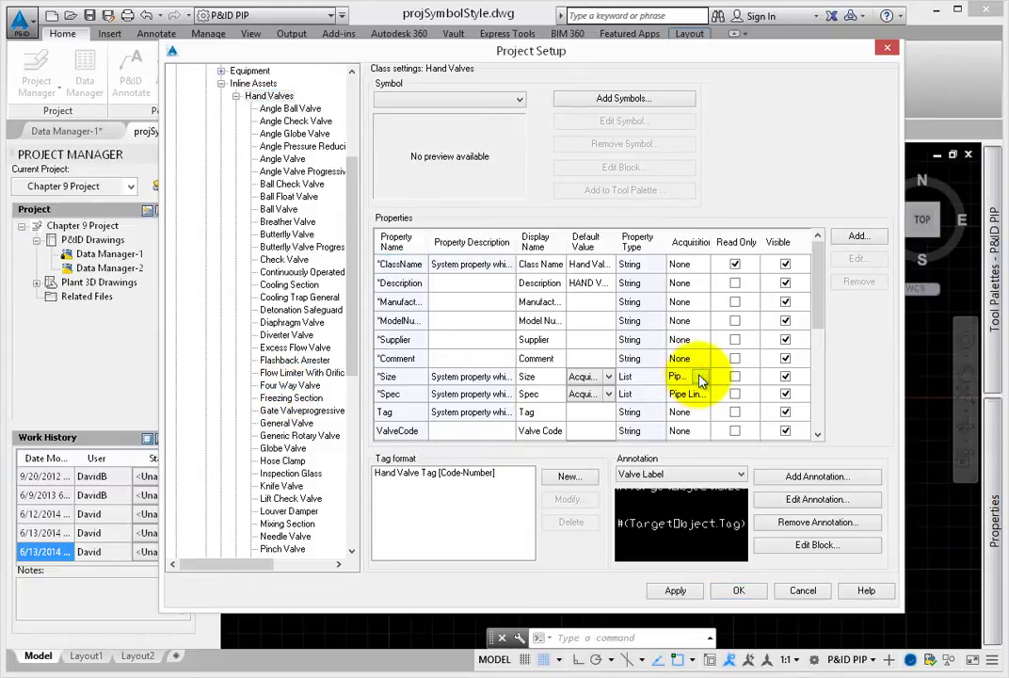
pyautogui.click(702, 376)
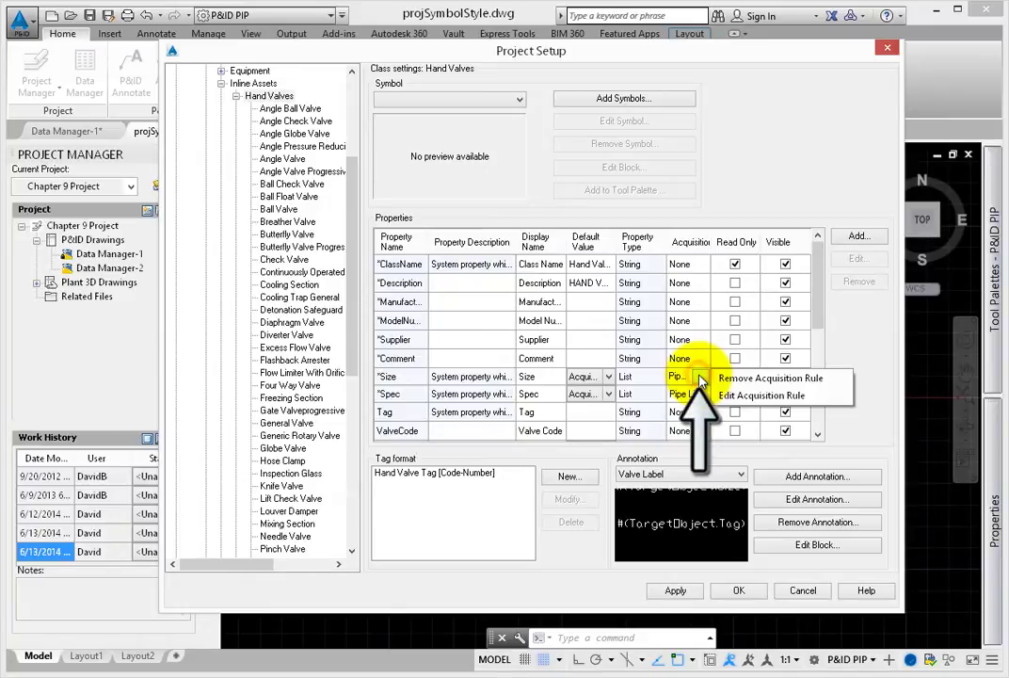
pyautogui.click(751, 397)
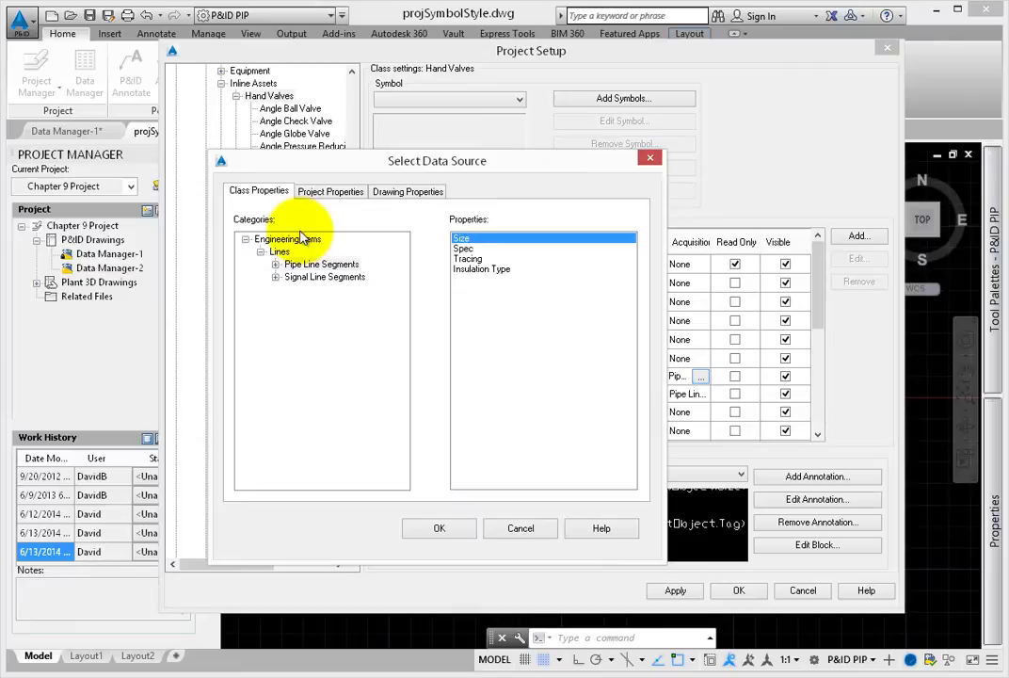
pyautogui.click(330, 193)
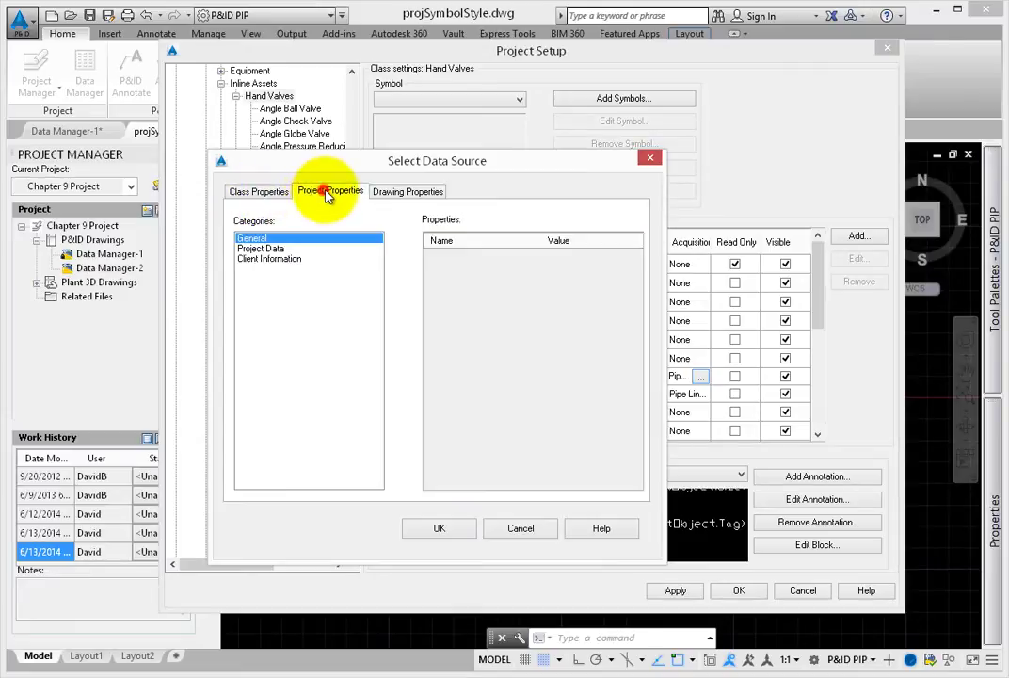
pyautogui.click(406, 194)
pyautogui.click(243, 193)
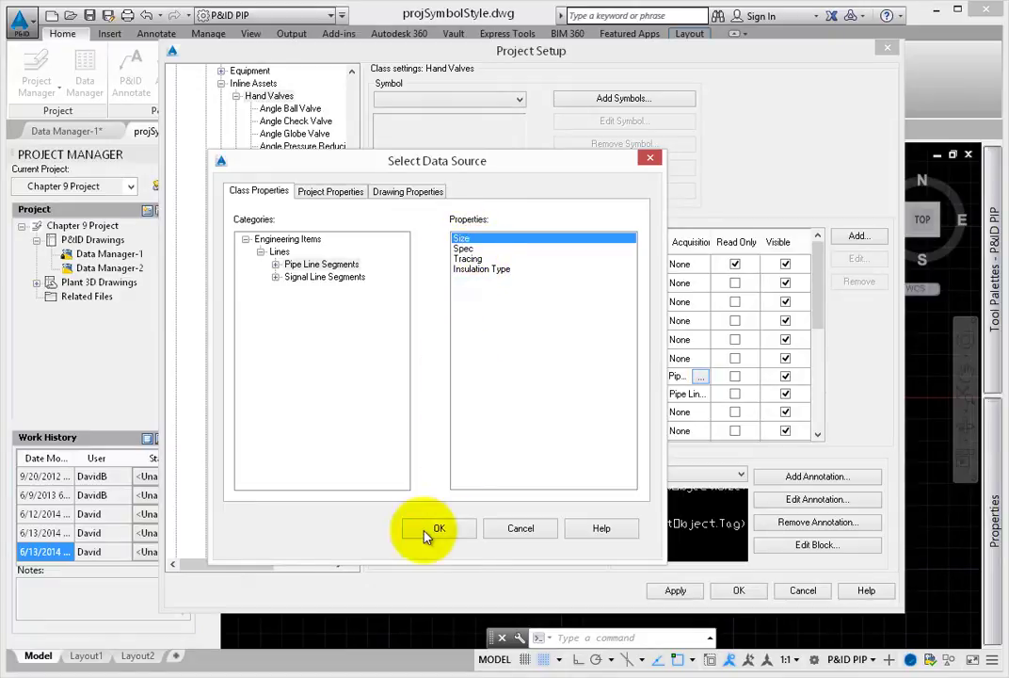
pyautogui.click(496, 533)
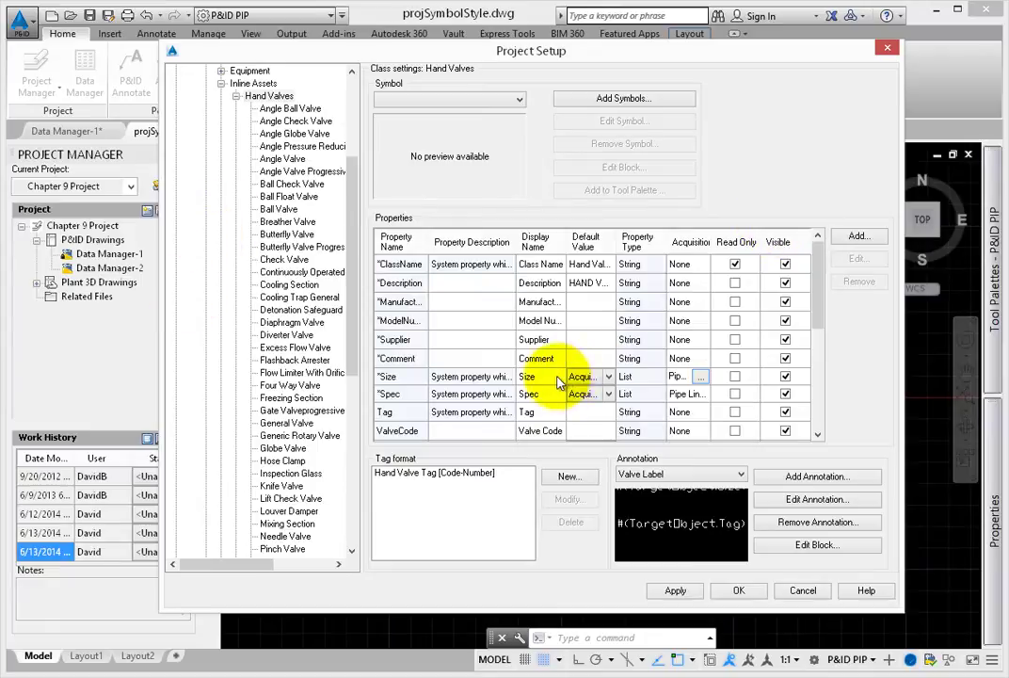
# - Review Size's default value choices unchanged, then open and cancel Add Property for Hand Valves
pyautogui.click(608, 377)
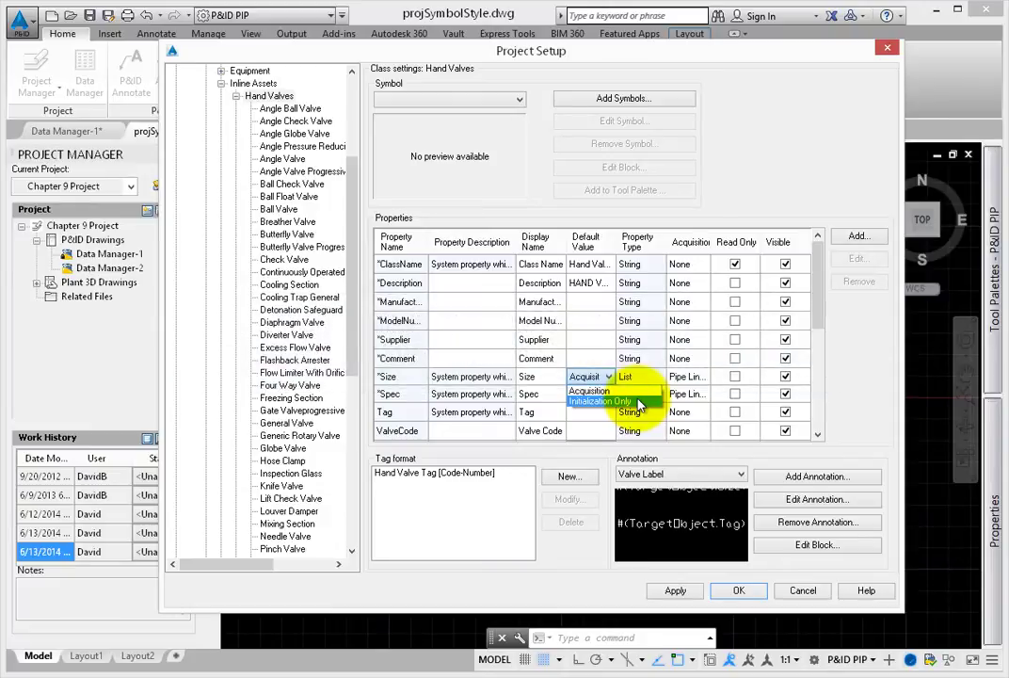
pyautogui.click(621, 369)
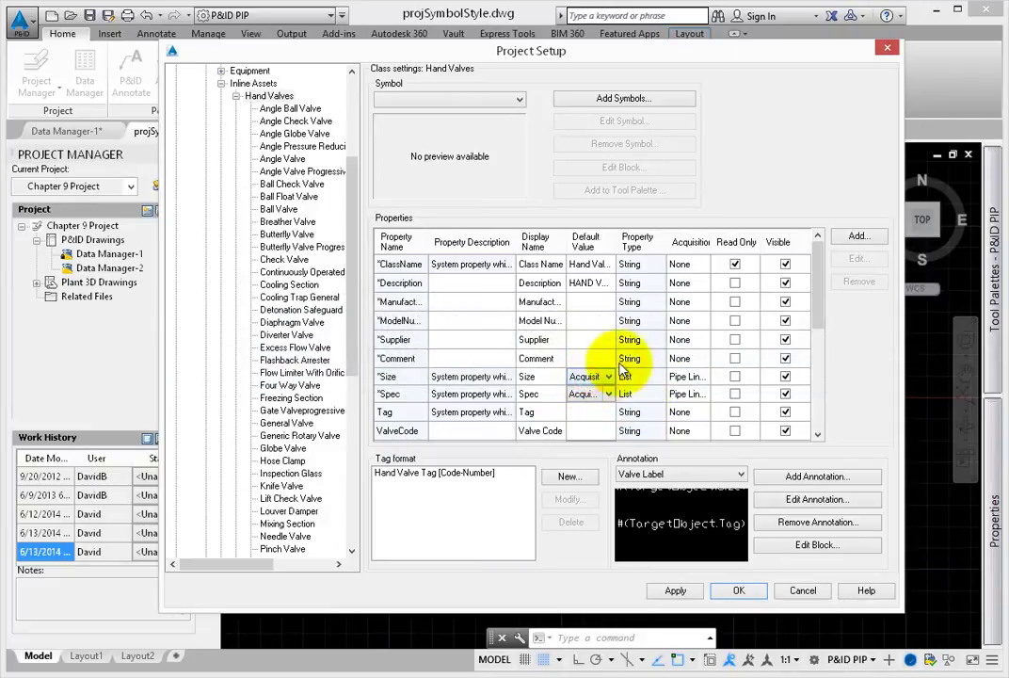
pyautogui.click(857, 236)
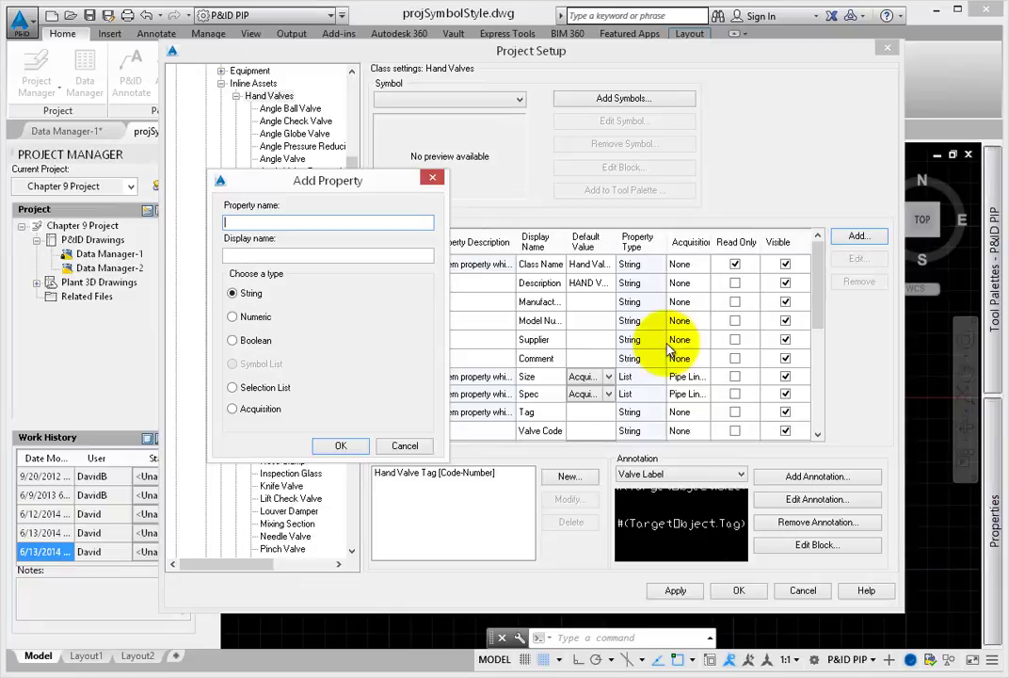
pyautogui.click(406, 437)
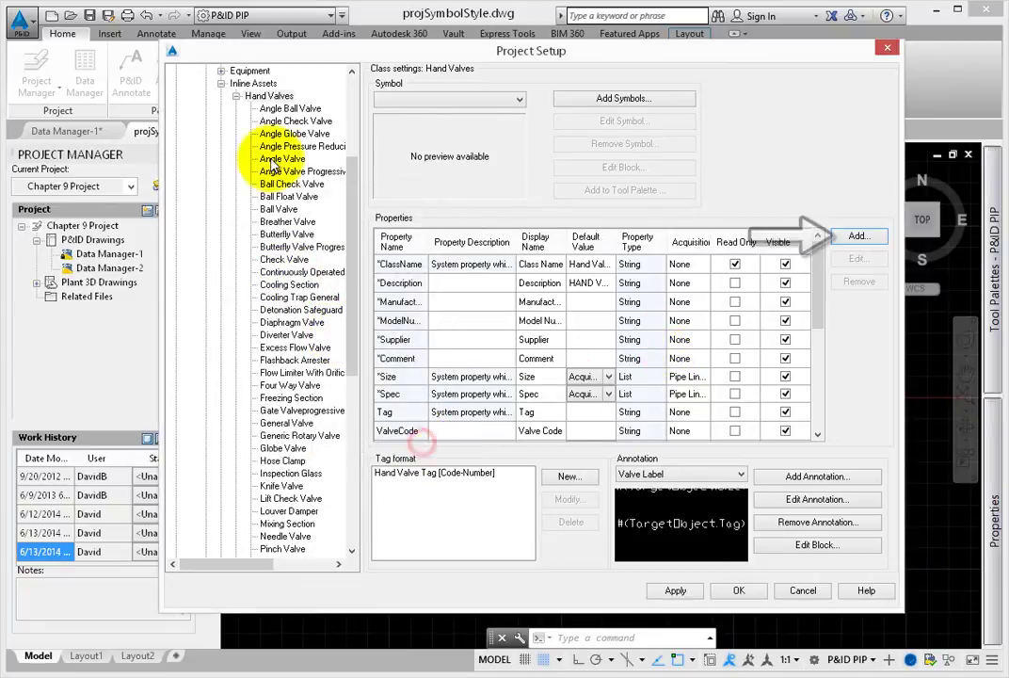
# - Add a numeric InstanceNumber property, displayed as Instance Number, to the Equipment class
pyautogui.click(249, 71)
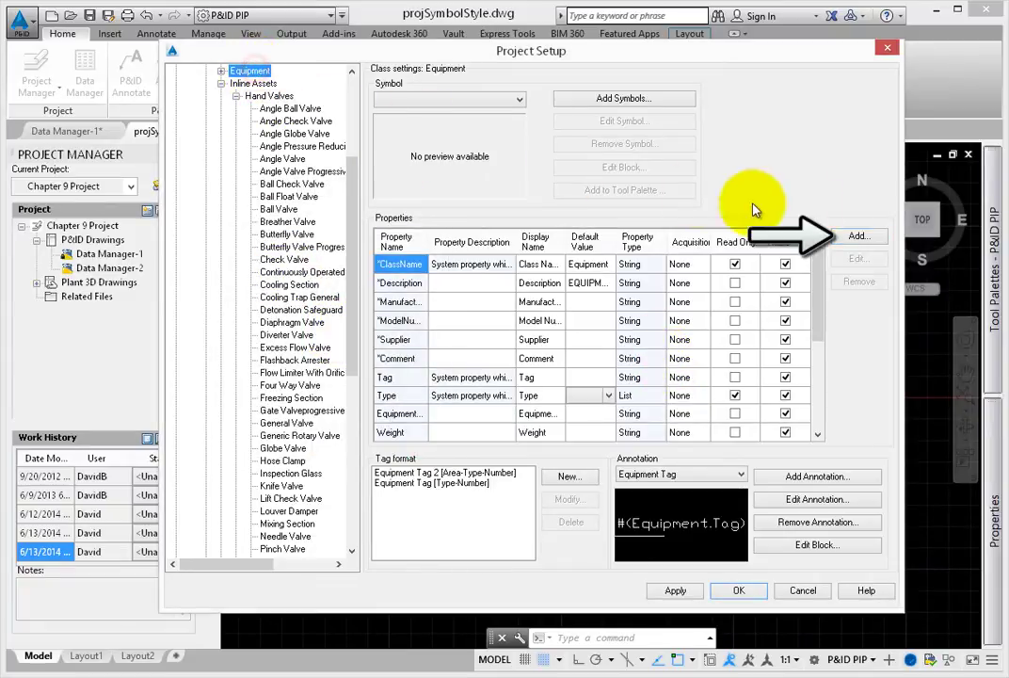
pyautogui.click(859, 235)
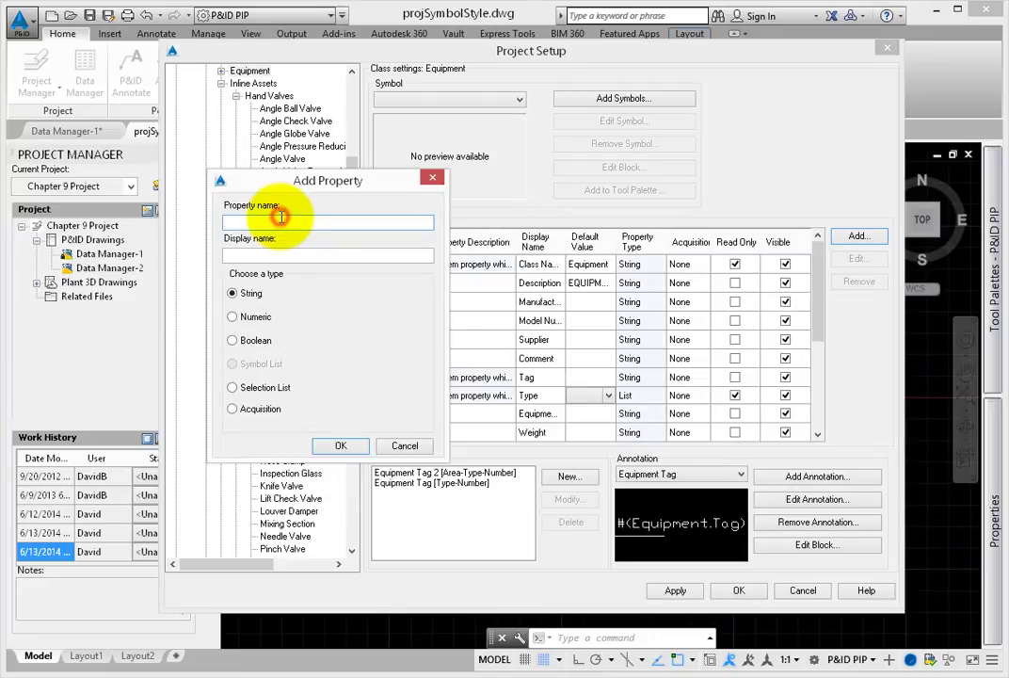
pyautogui.write('InstanceNumber')
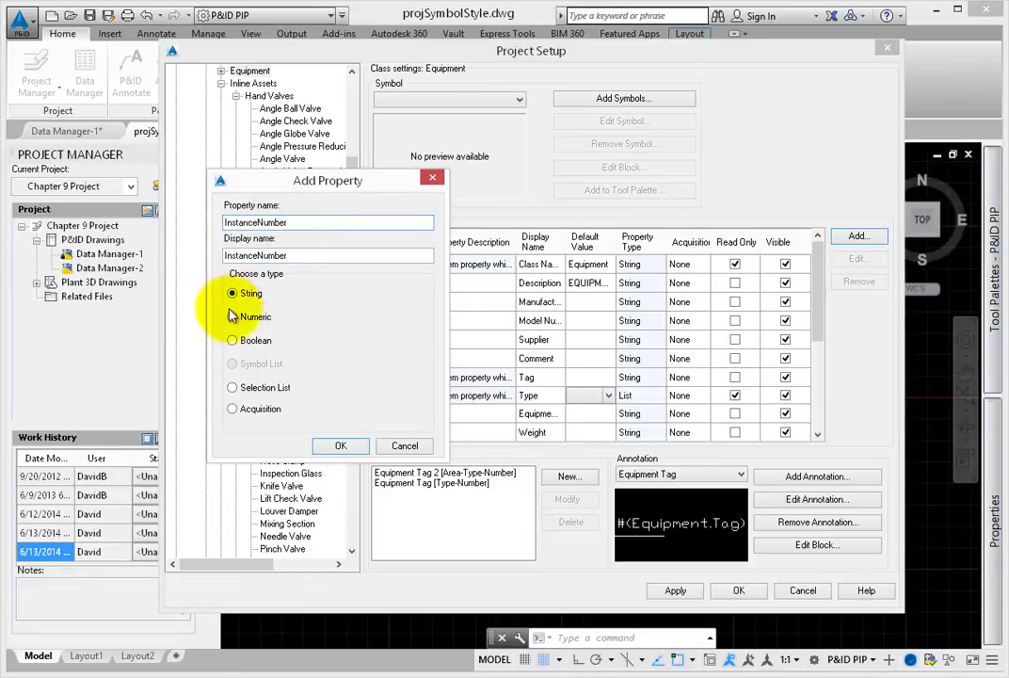
pyautogui.click(259, 256)
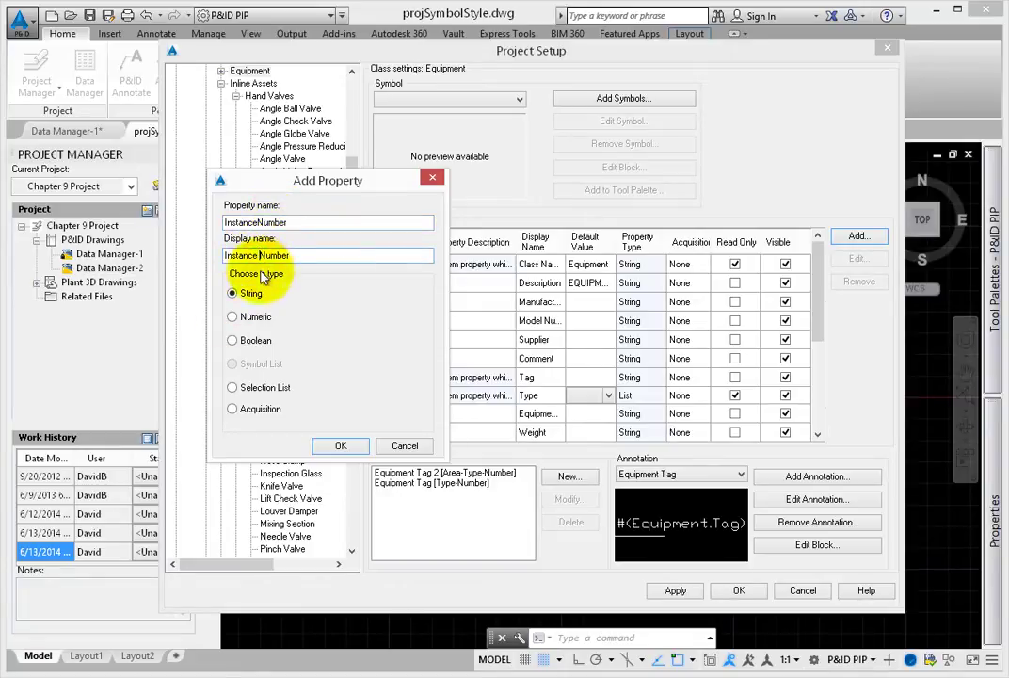
pyautogui.click(234, 320)
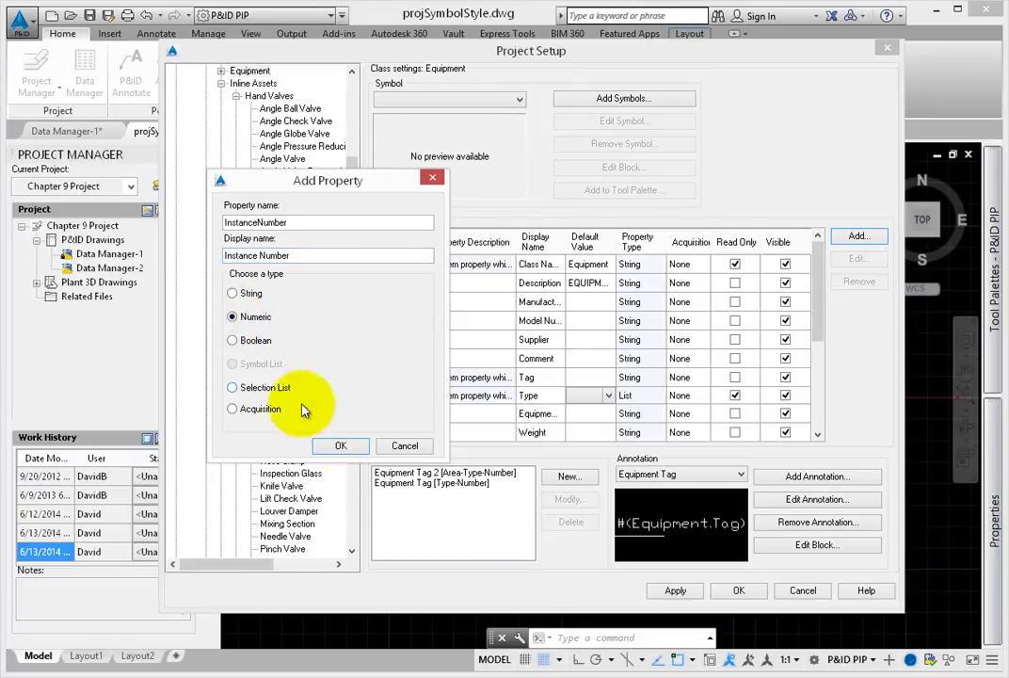
pyautogui.click(341, 448)
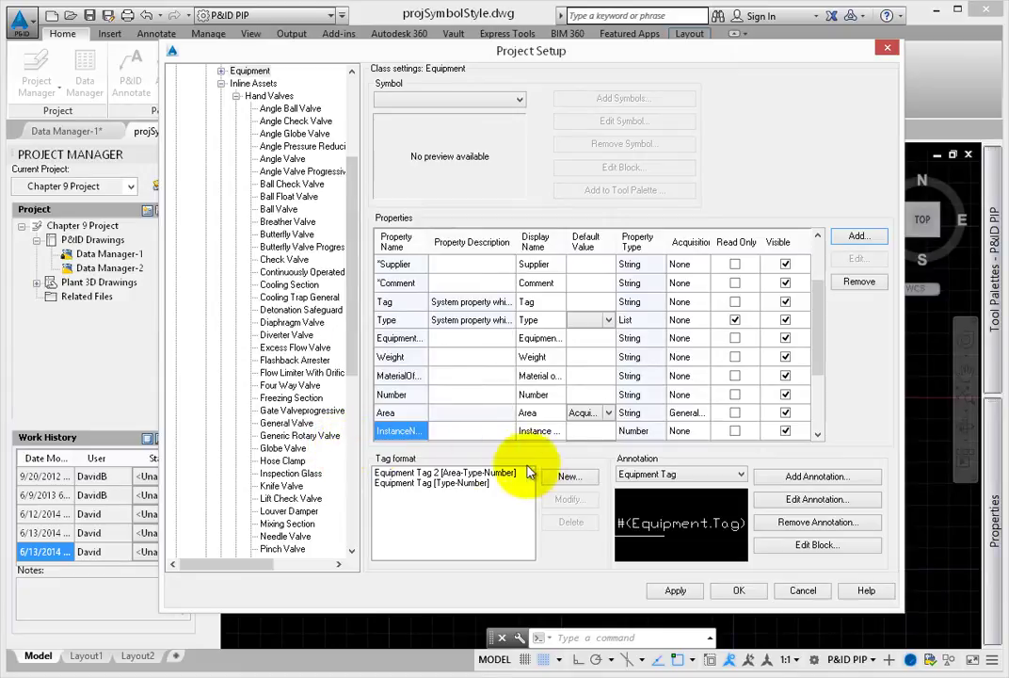
# - Set Instance Number's default value to 100 and apply the Equipment changes
pyautogui.click(584, 431)
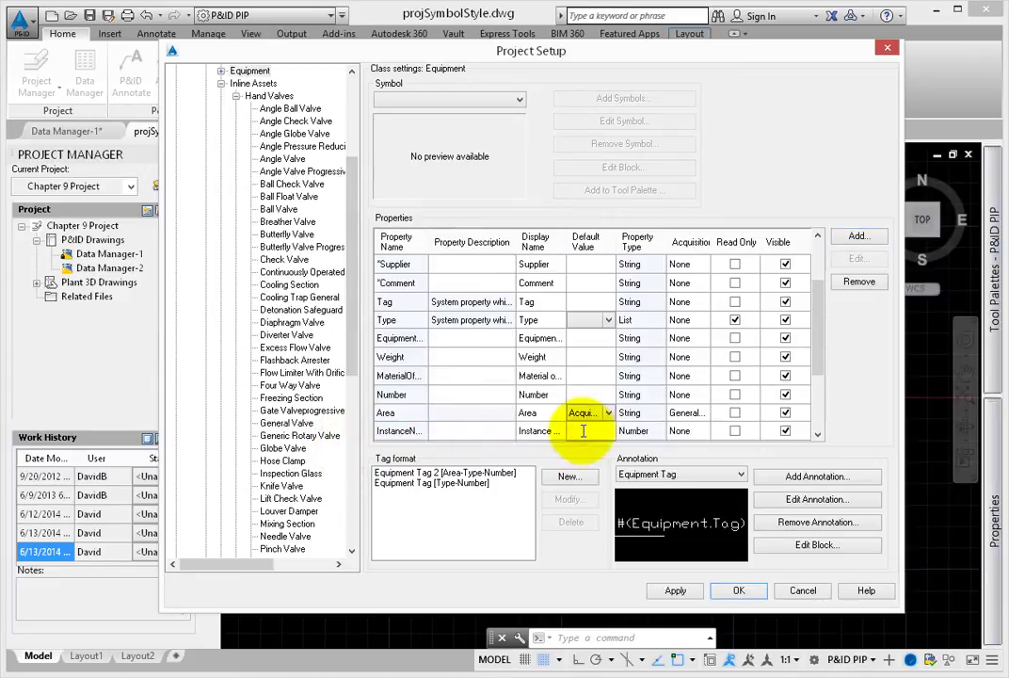
pyautogui.write('100')
pyautogui.click(817, 331)
pyautogui.moveTo(824, 353); pyautogui.dragTo(833, 381)
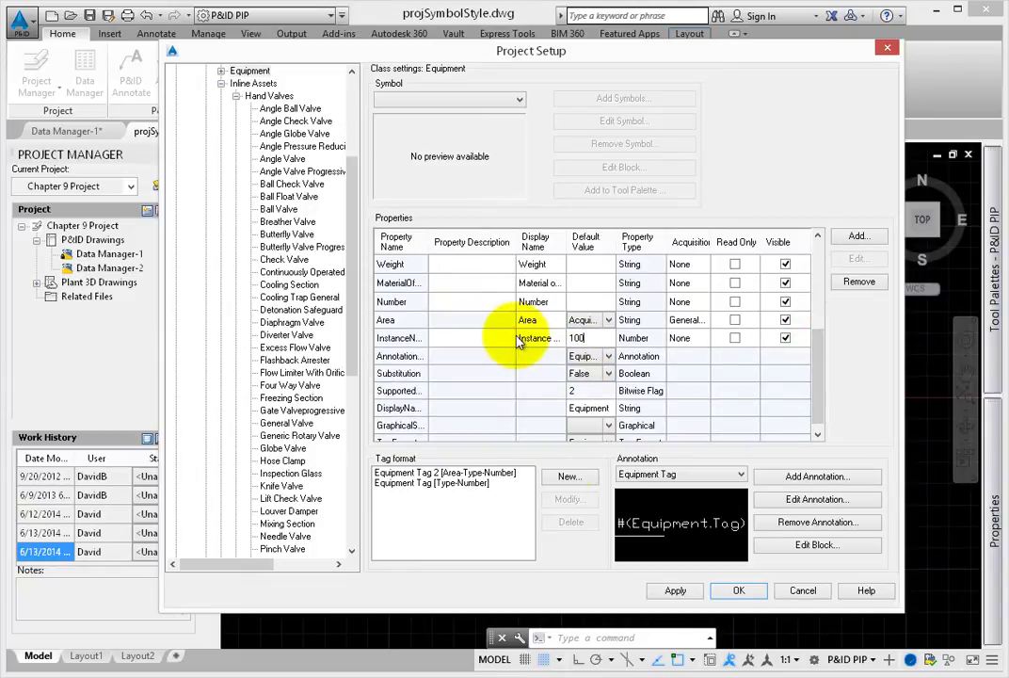
pyautogui.click(675, 590)
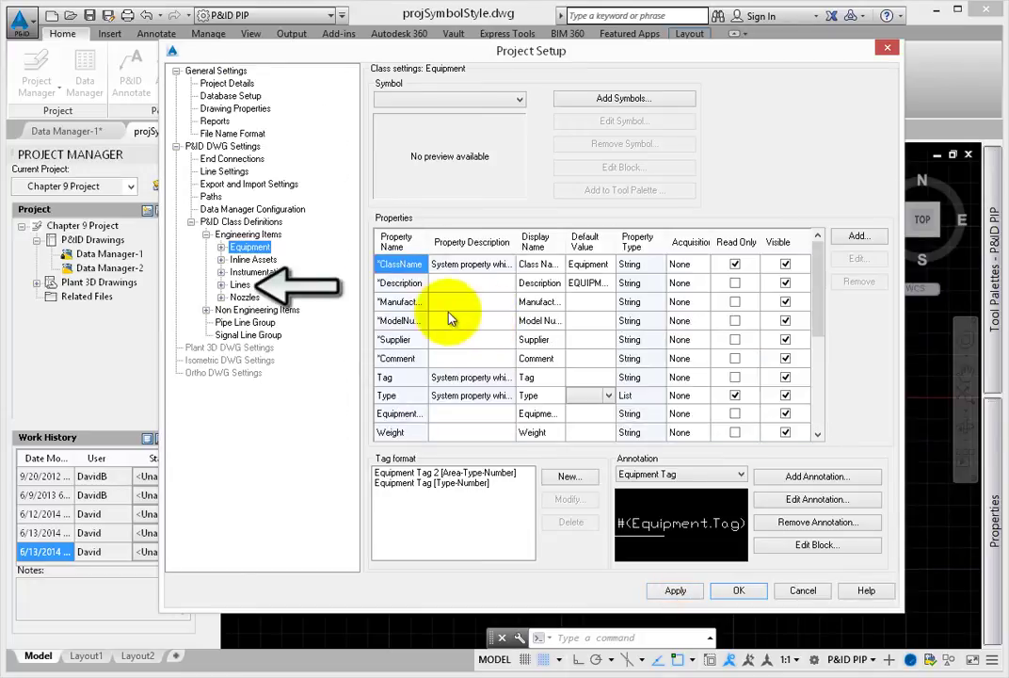
# - Add an Instance Loop acquisition property to the Lines class
pyautogui.click(239, 284)
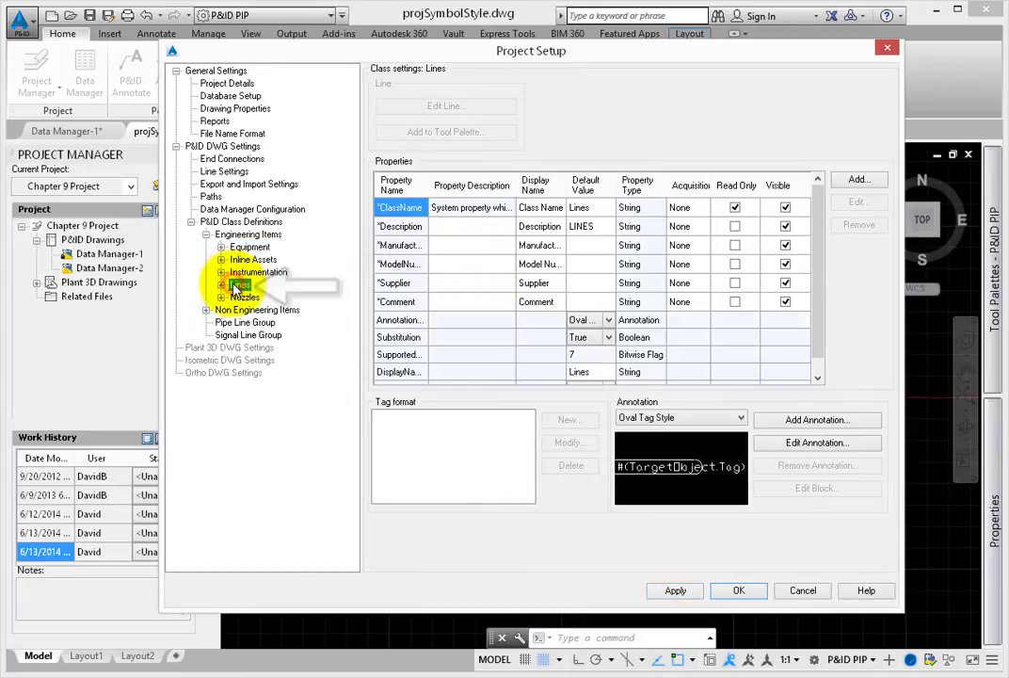
pyautogui.click(854, 181)
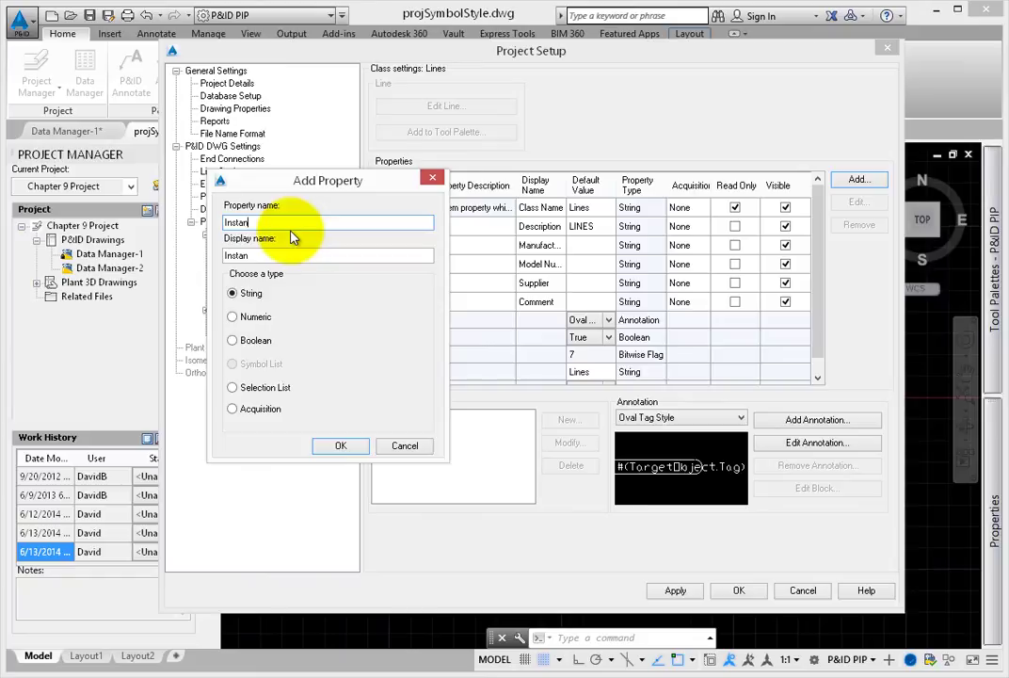
pyautogui.write('InstanceLoc')
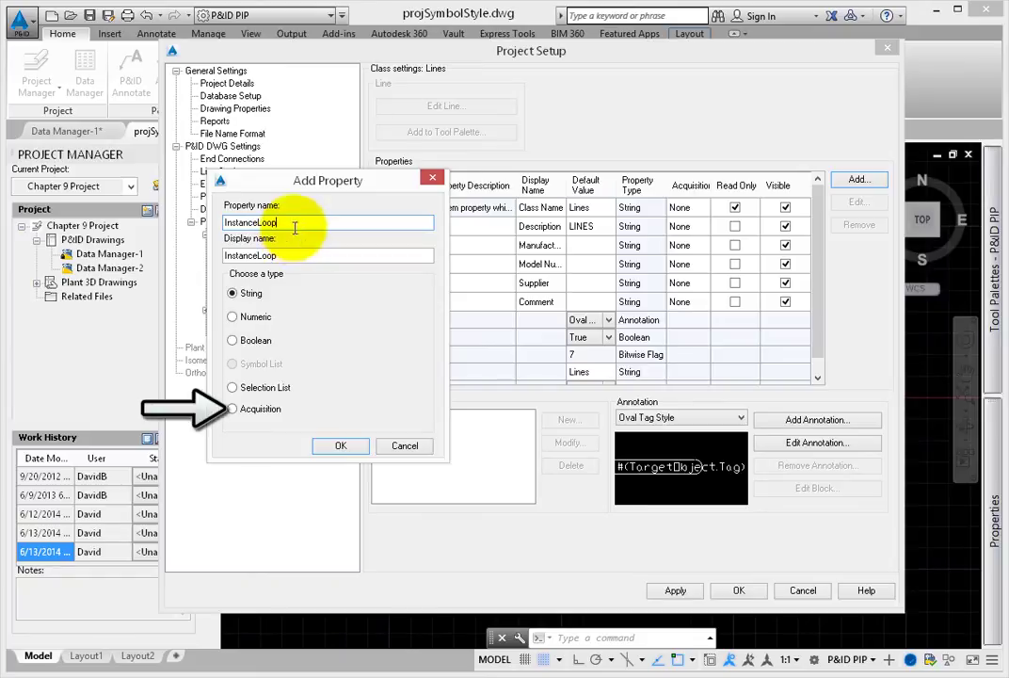
pyautogui.click(258, 256)
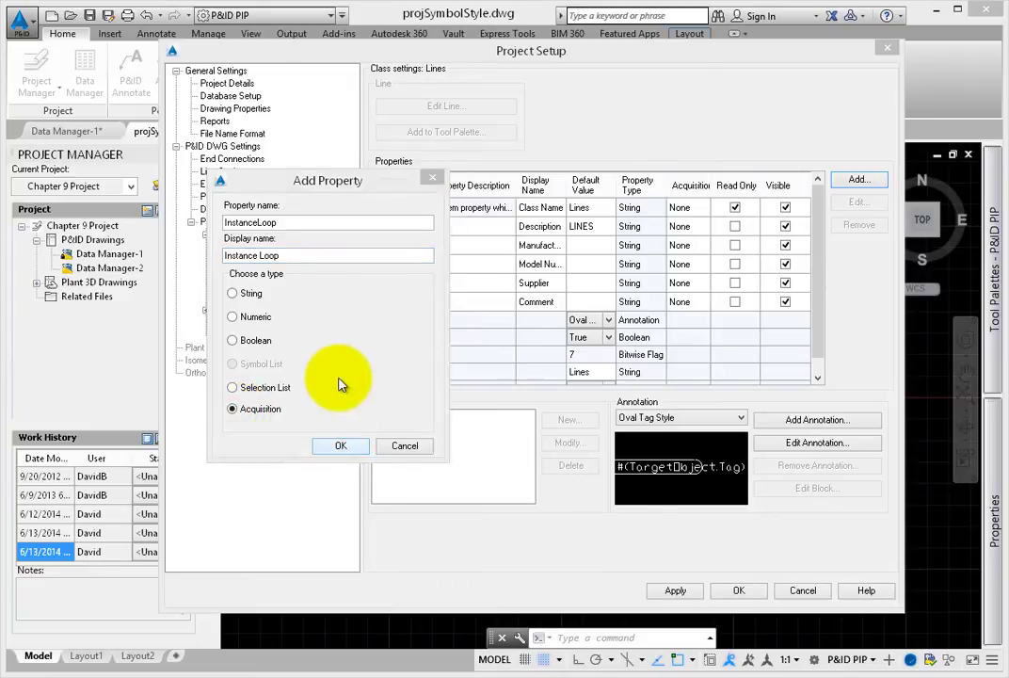
pyautogui.press('Return')
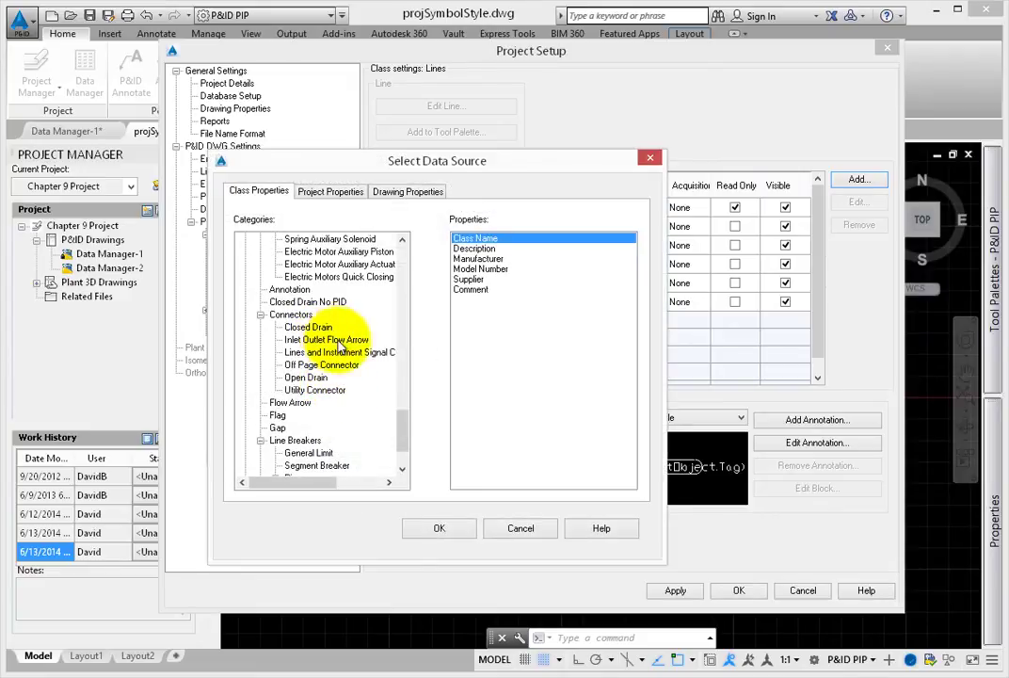
# - Set Instance Loop's data source to the Equipment class's Instance Number
pyautogui.moveTo(403, 436); pyautogui.dragTo(306, 258)
pyautogui.click(303, 254)
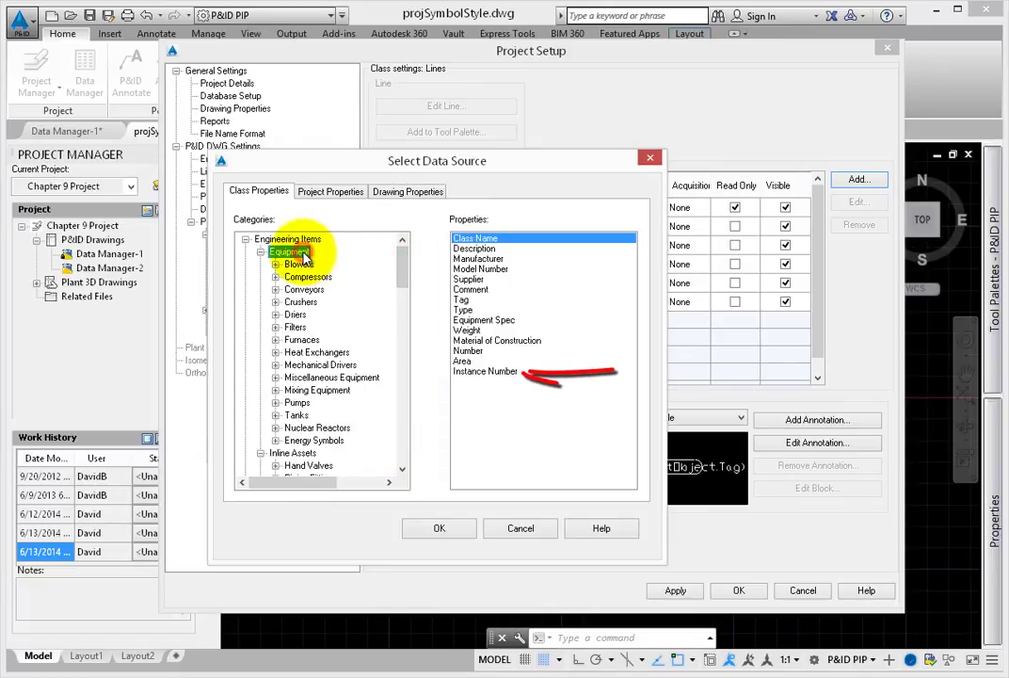
pyautogui.click(489, 373)
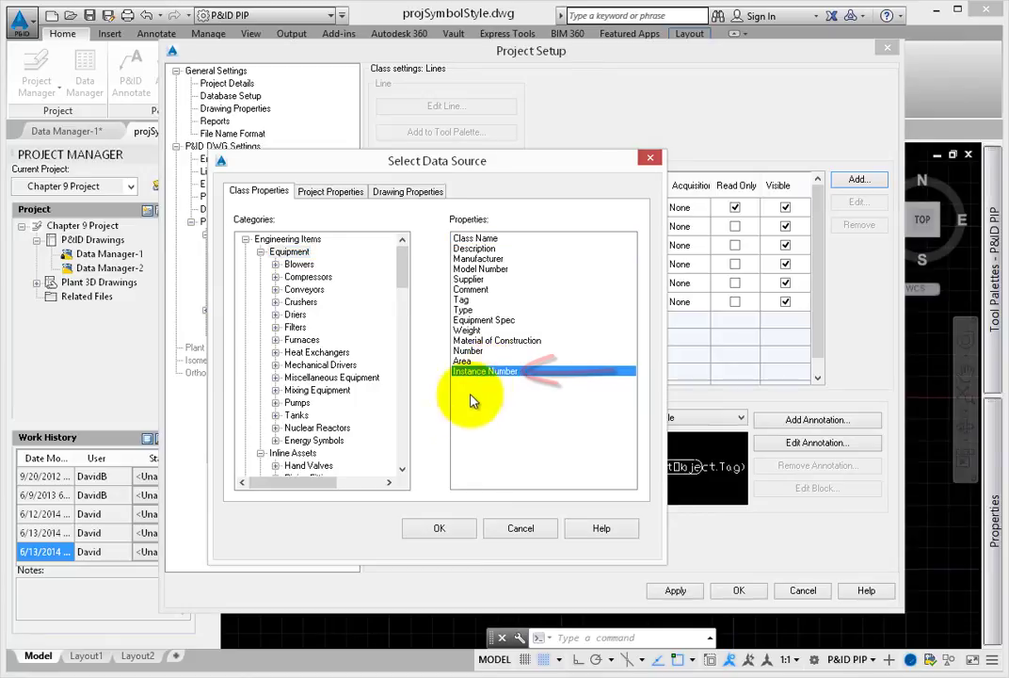
pyautogui.click(440, 529)
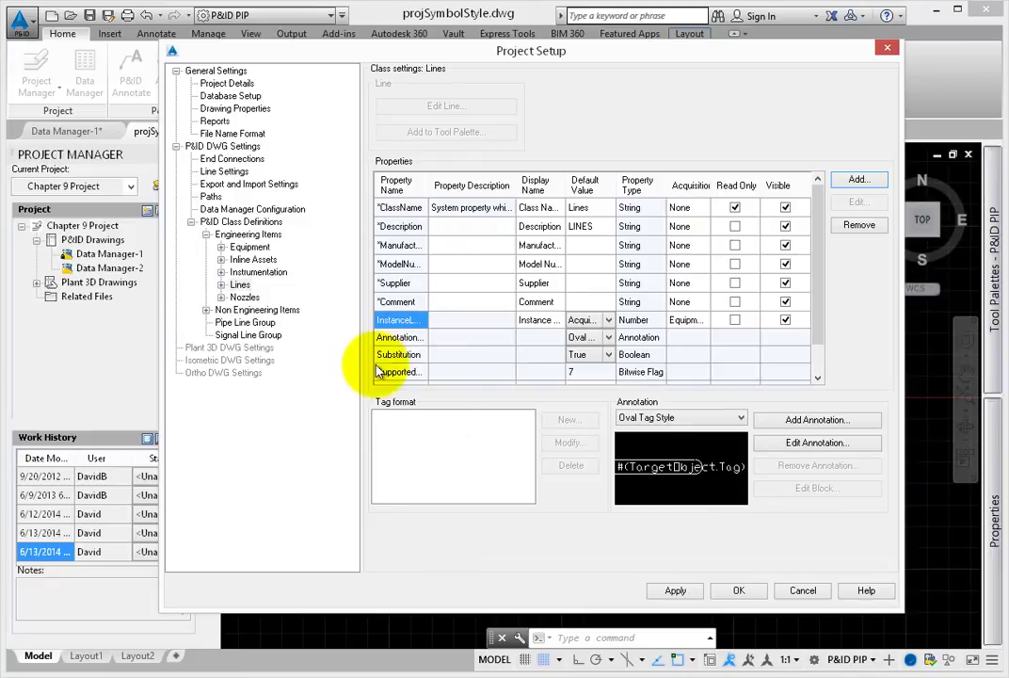
pyautogui.click(220, 273)
# - Add an InstrumentInstance acquisition property, displayed as Instrument Instance, to Instrumentation
pyautogui.click(255, 272)
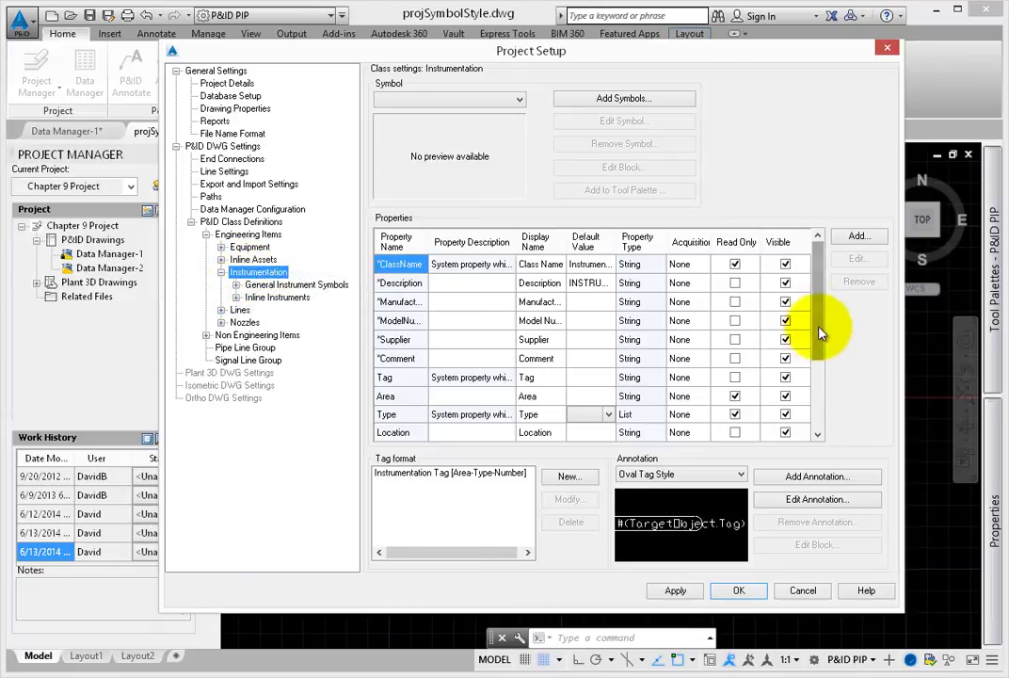
pyautogui.moveTo(822, 302); pyautogui.dragTo(840, 362)
pyautogui.click(857, 236)
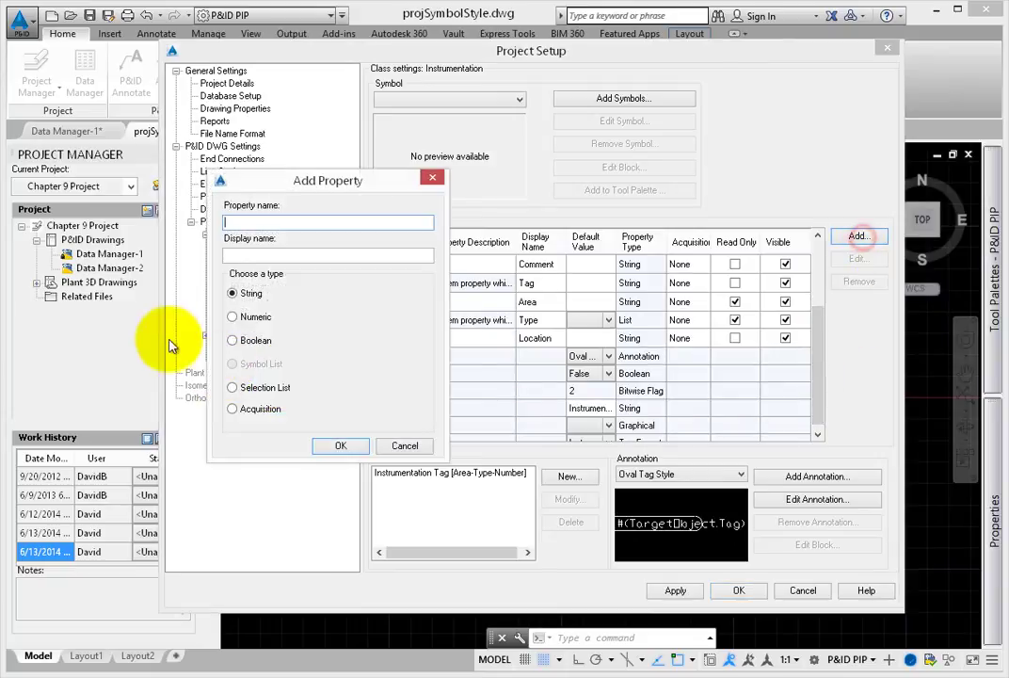
pyautogui.write('Instr')
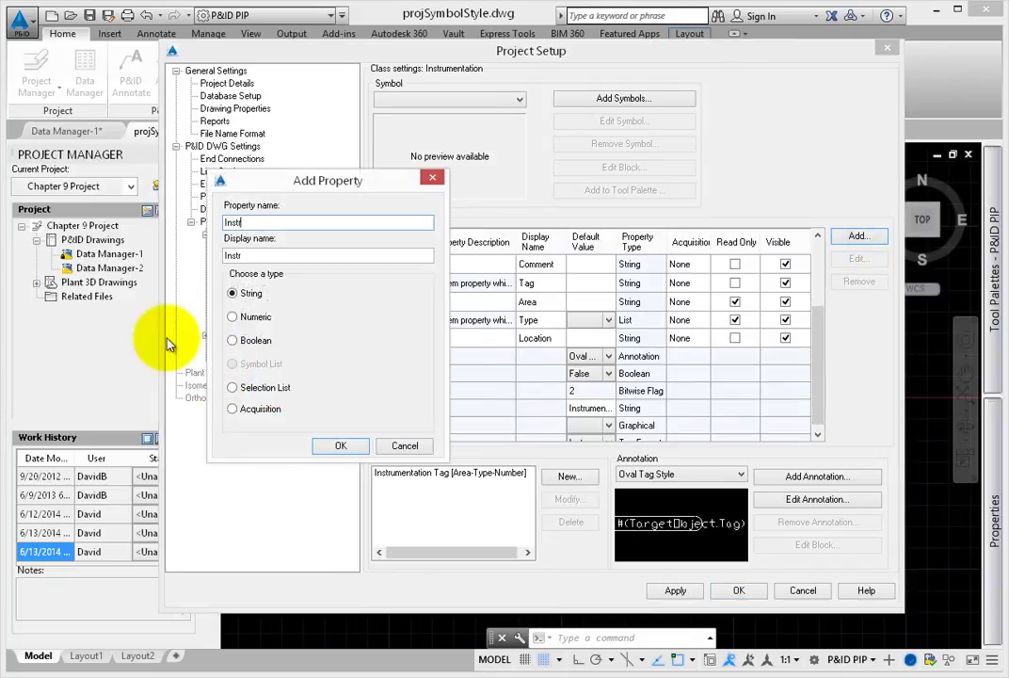
pyautogui.write('umentInstance')
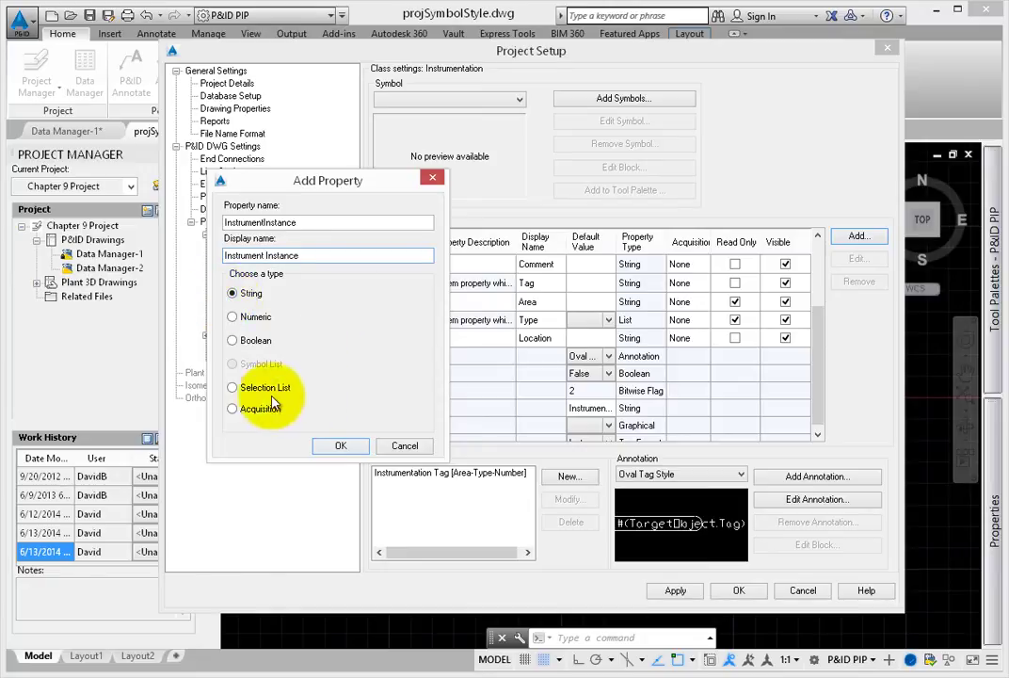
pyautogui.click(232, 409)
# - Make Instrument Instance acquire Signal Line Segments' Instance Loop, then confirm Project Setup with OK
pyautogui.click(335, 444)
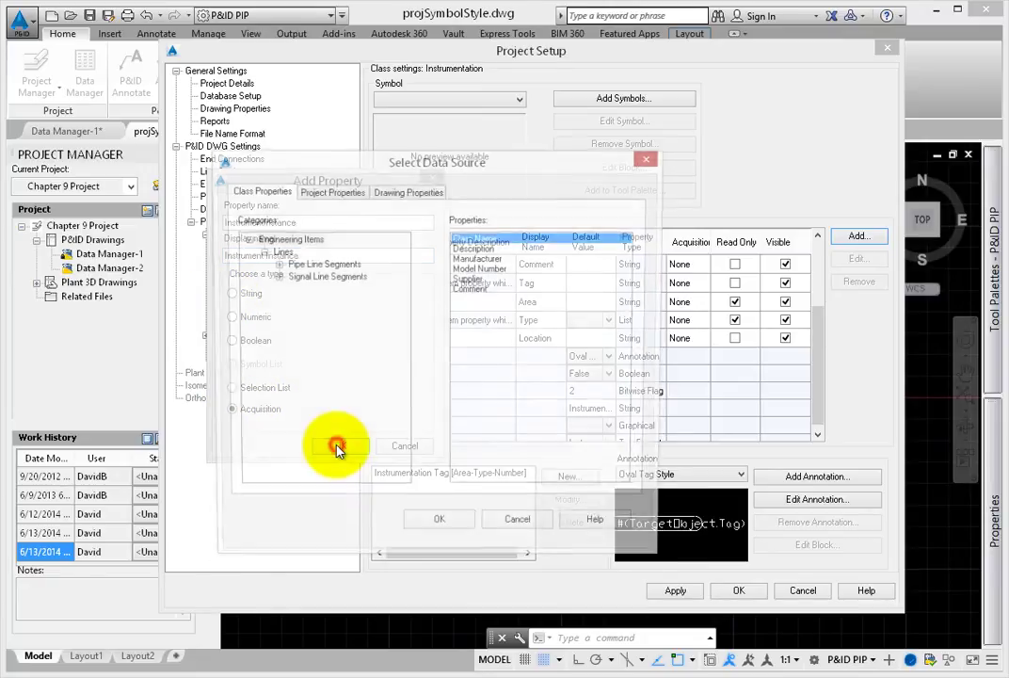
pyautogui.doubleClick(300, 278)
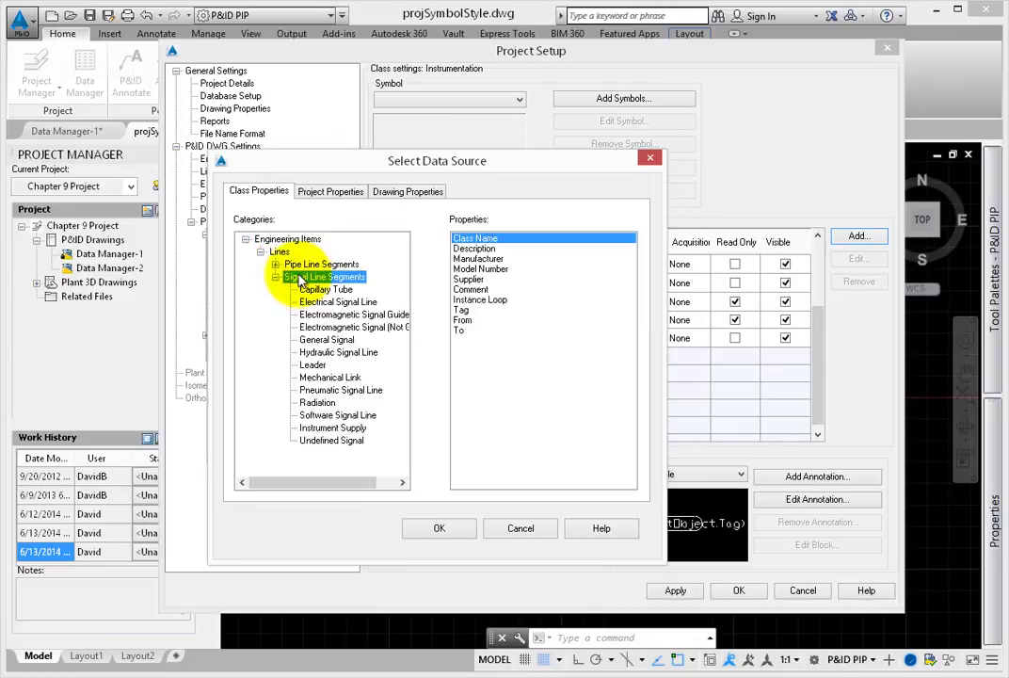
pyautogui.click(467, 301)
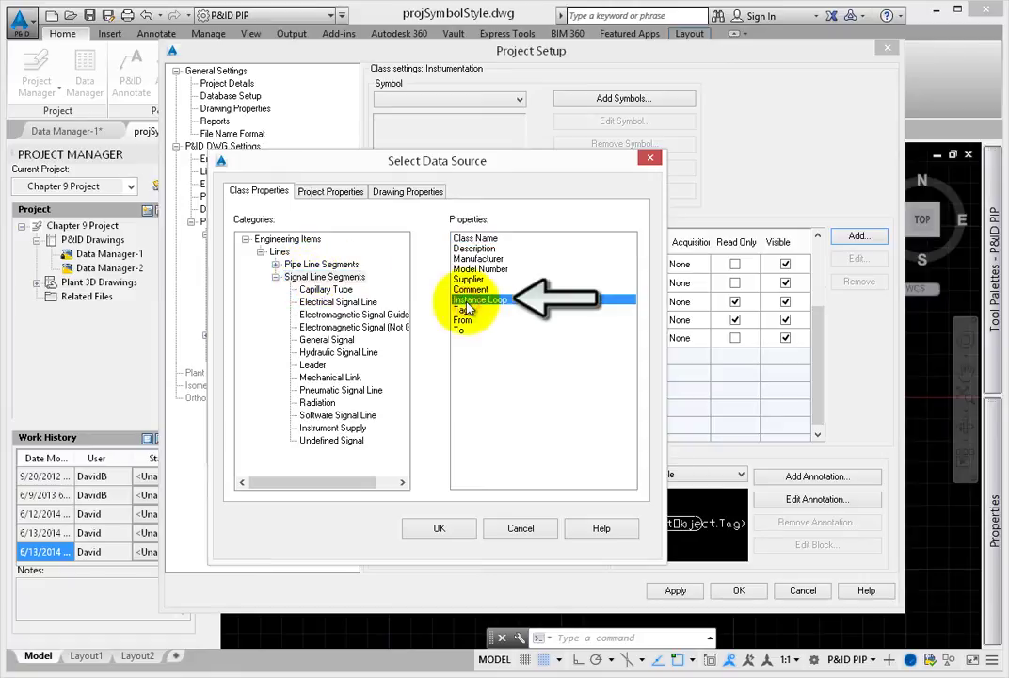
pyautogui.click(450, 532)
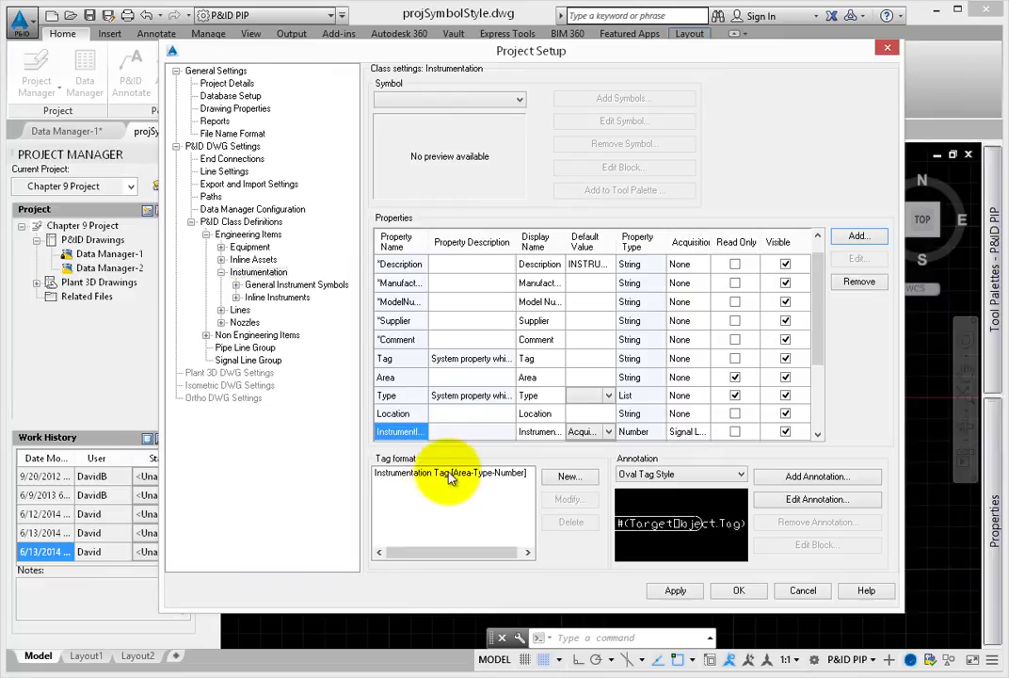
pyautogui.click(740, 590)
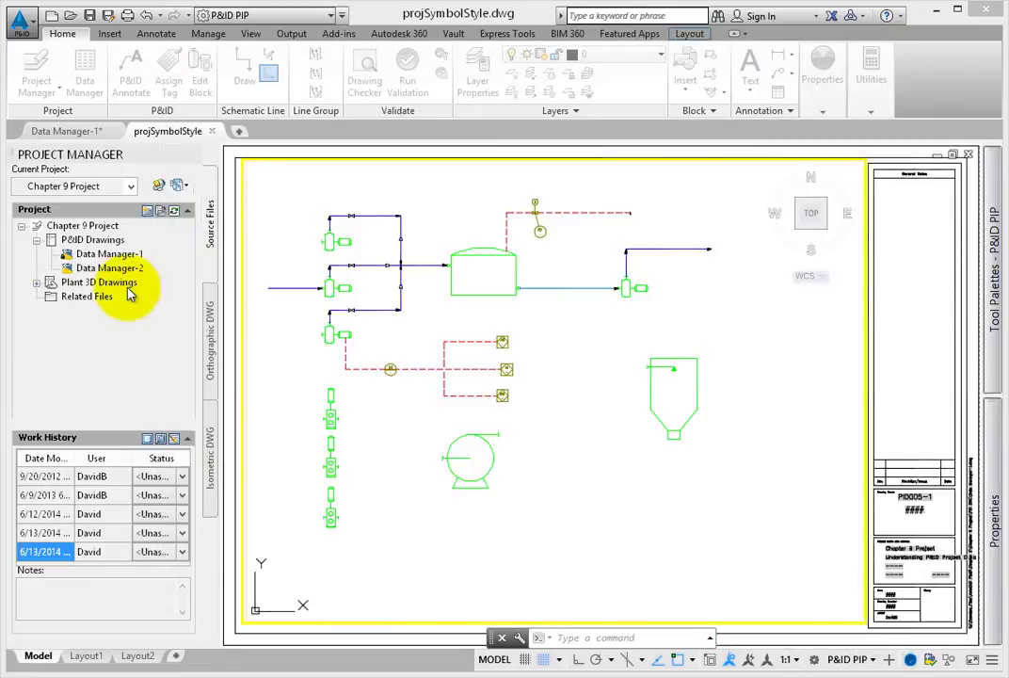
# - Set pump P-301's Instance Number to 100 in the Properties palette
pyautogui.scroll(5, 363, 339)
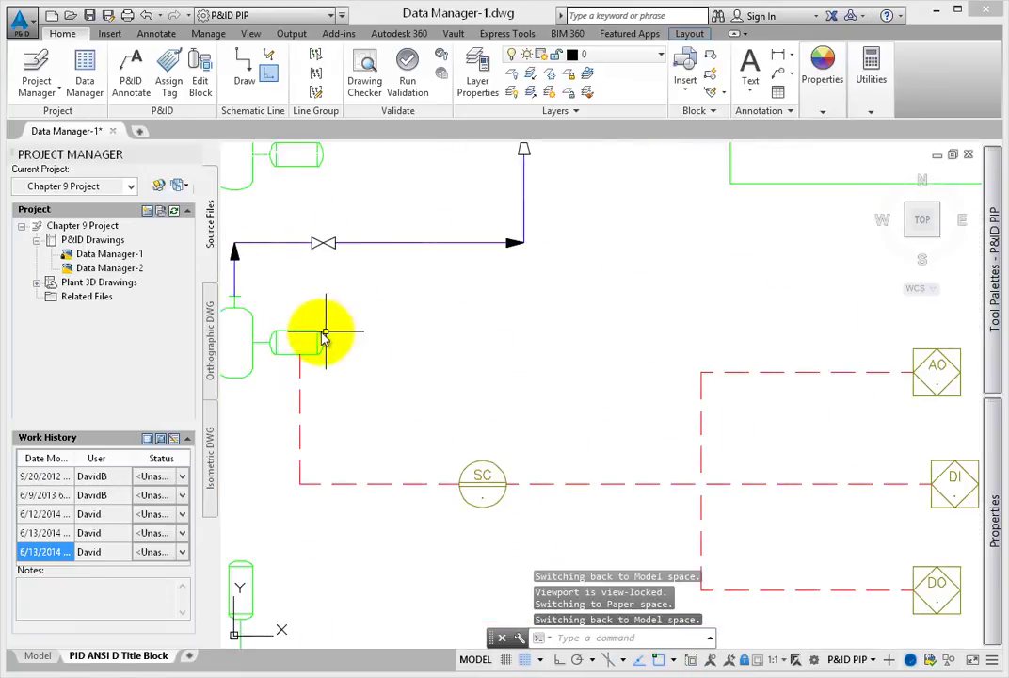
pyautogui.click(292, 335)
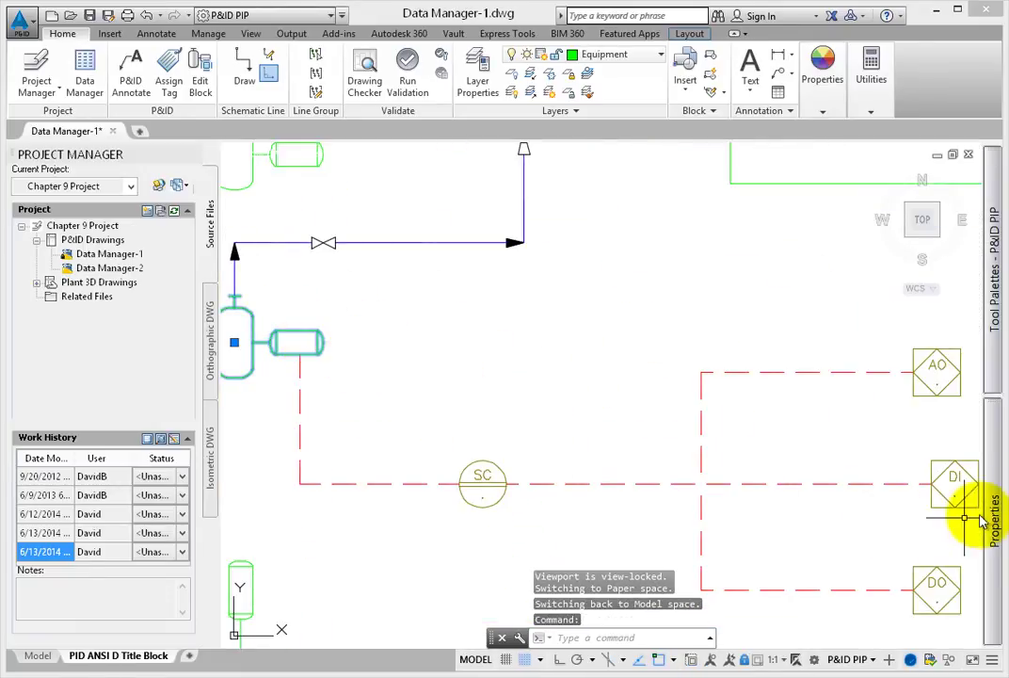
pyautogui.moveTo(988, 516)
pyautogui.scroll(-5, 952, 483)
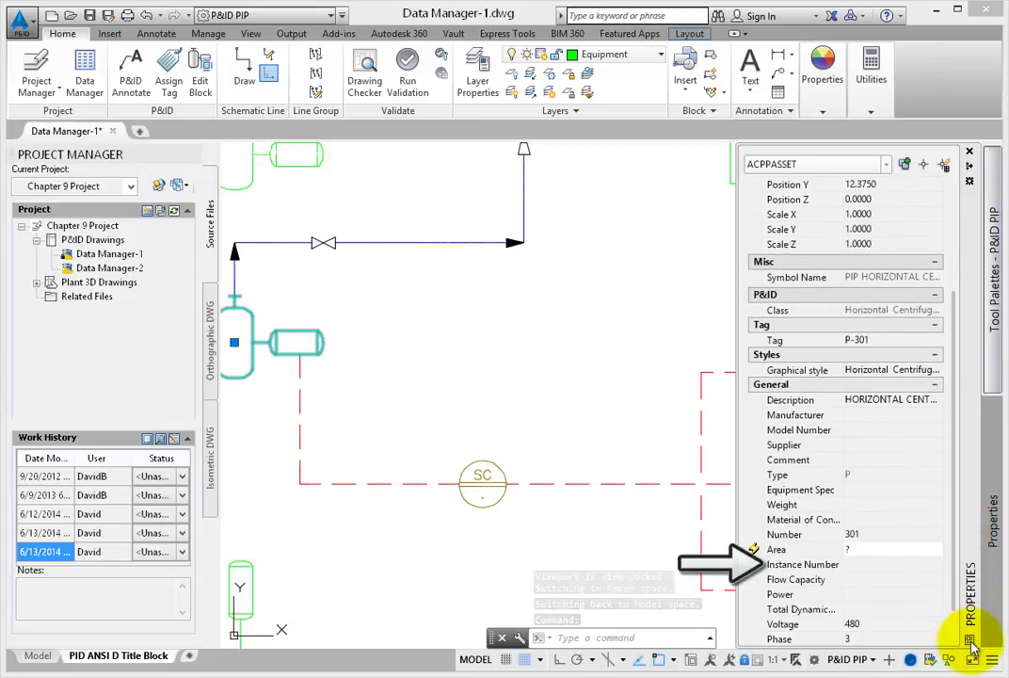
pyautogui.click(868, 563)
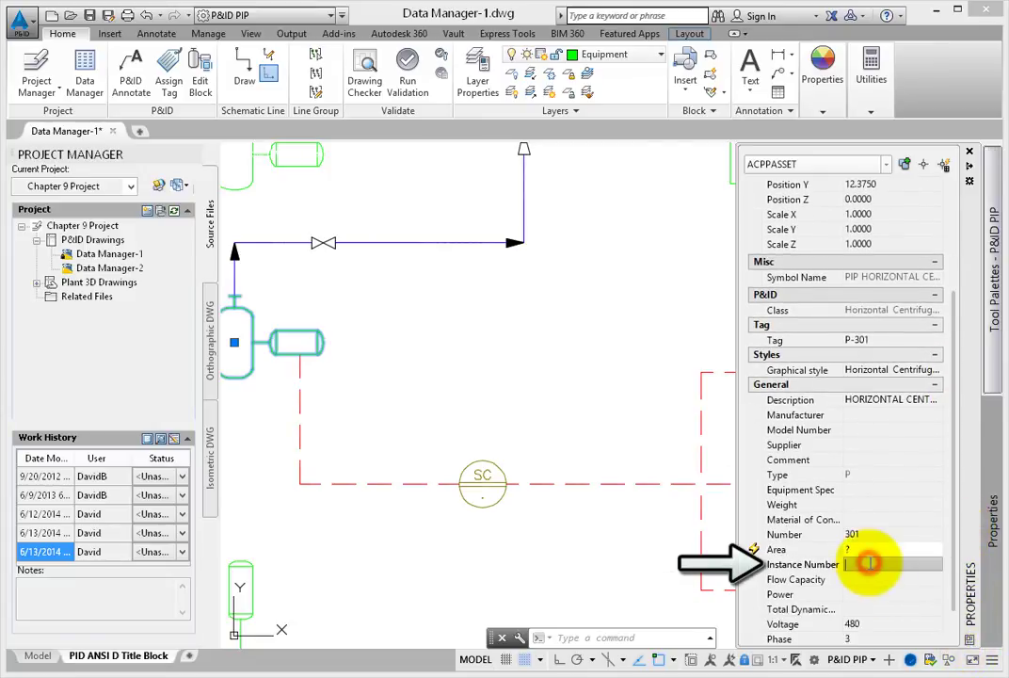
pyautogui.write('1')
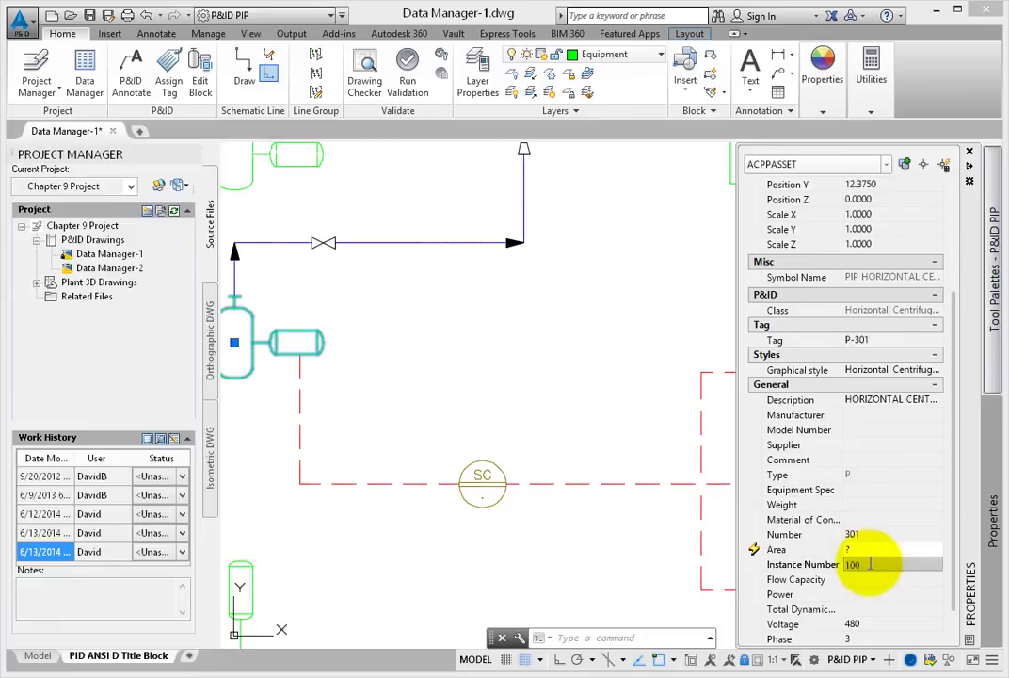
pyautogui.write('00')
pyautogui.press('Return')
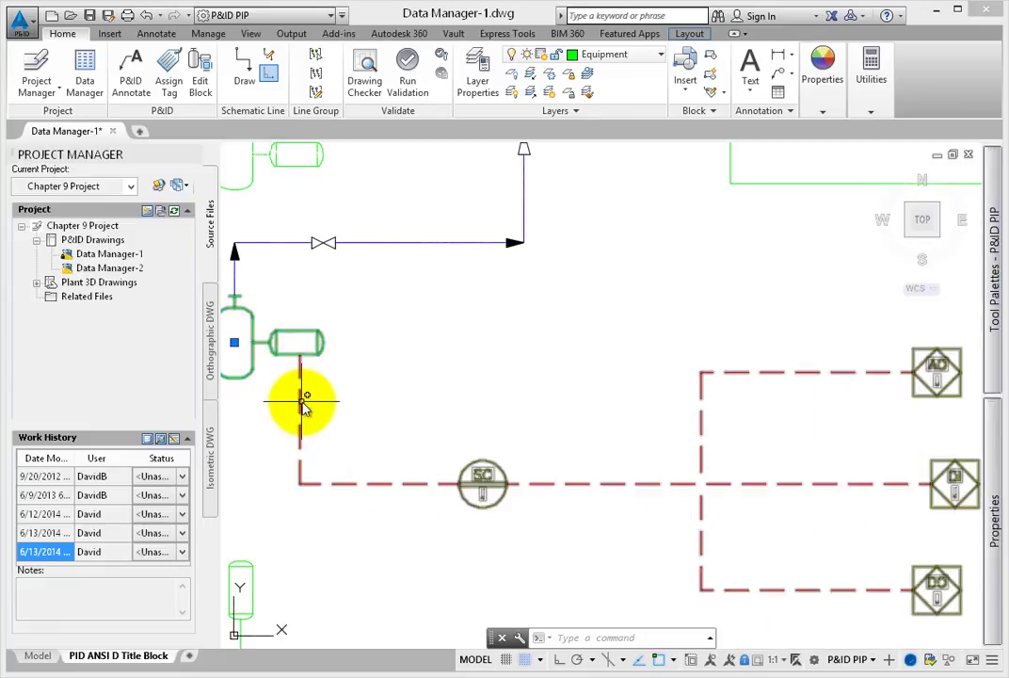
# - Check that the signal line and SC instrument bubble both show instance 100
pyautogui.click(299, 405)
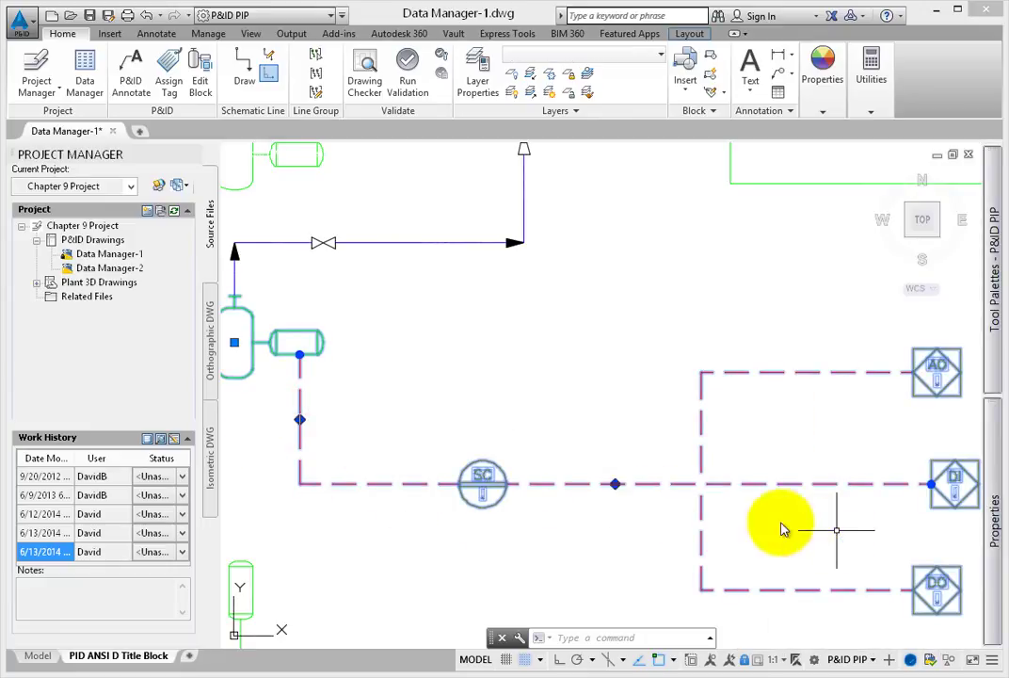
pyautogui.press('Escape')
pyautogui.click(350, 485)
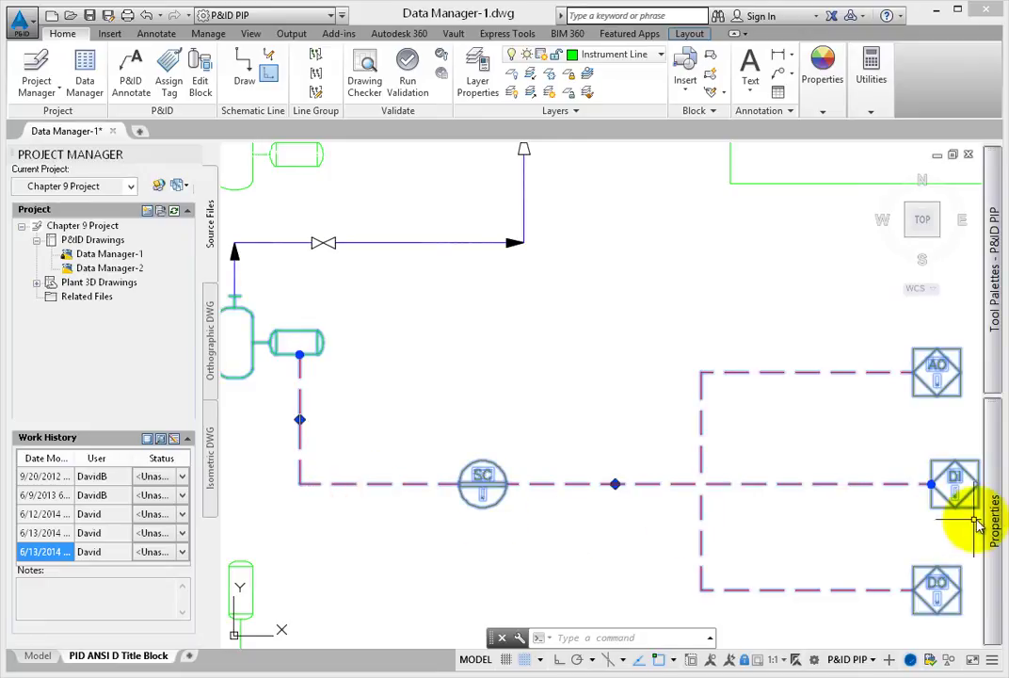
pyautogui.moveTo(993, 527)
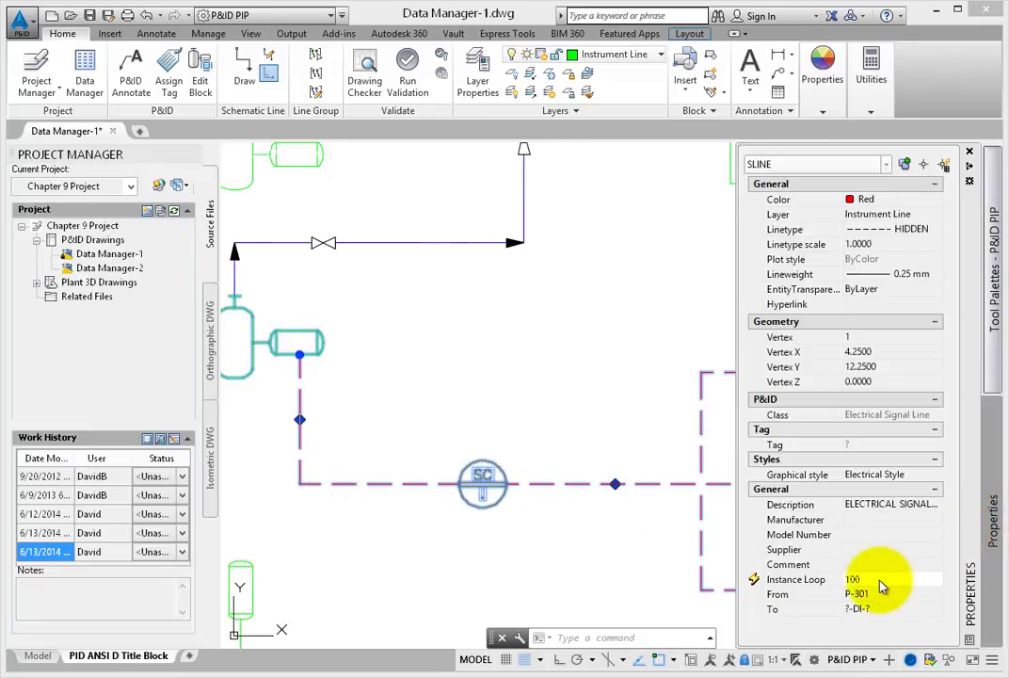
pyautogui.press('Escape')
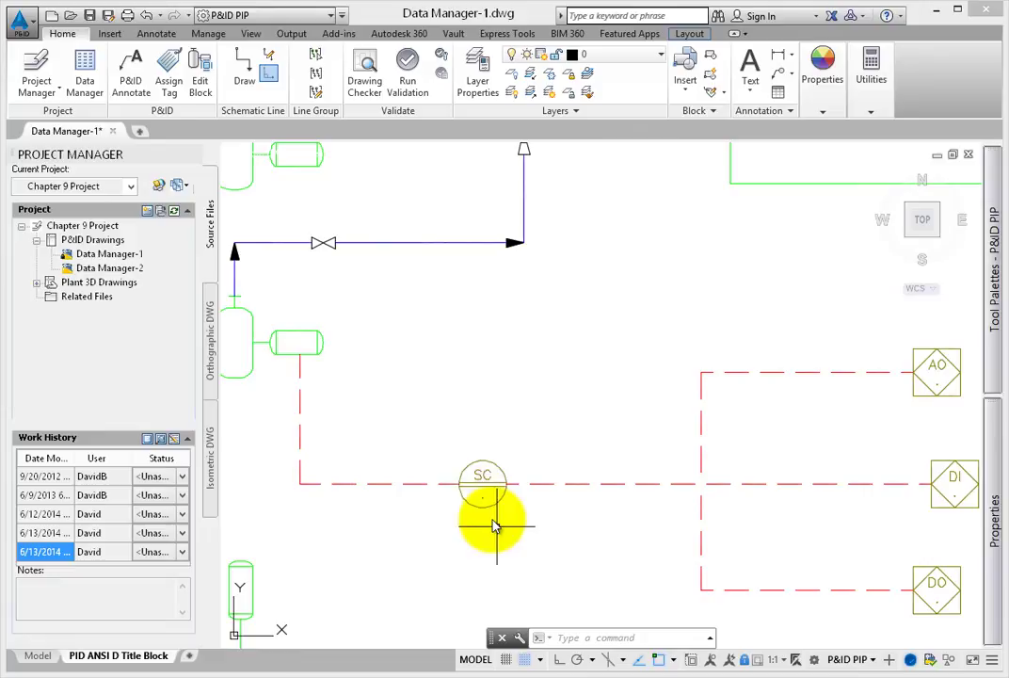
pyautogui.click(482, 476)
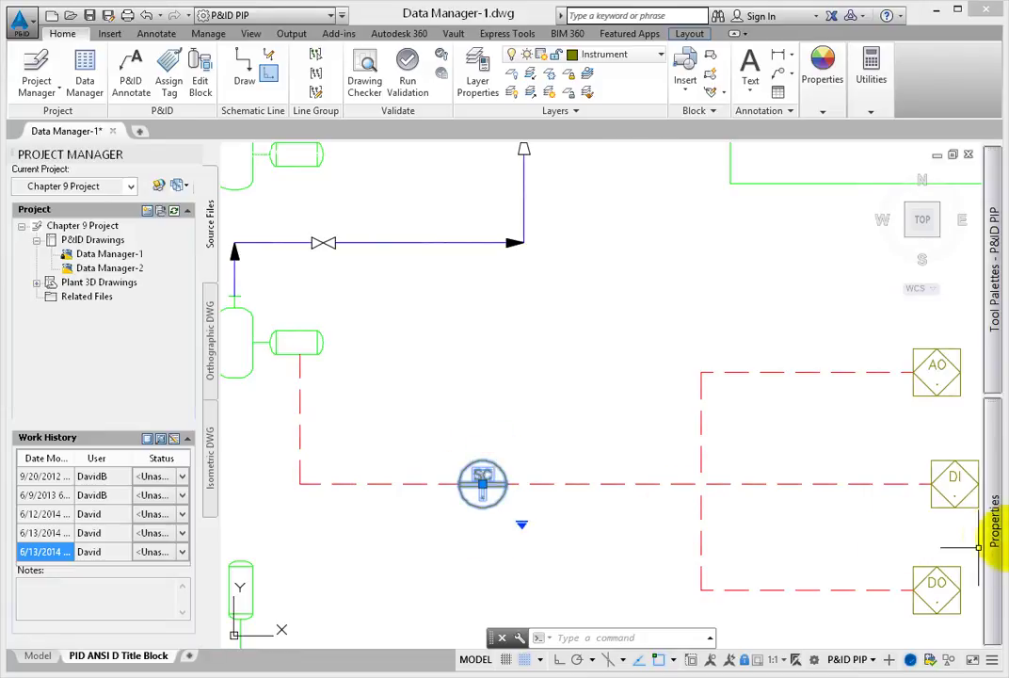
pyautogui.moveTo(984, 542)
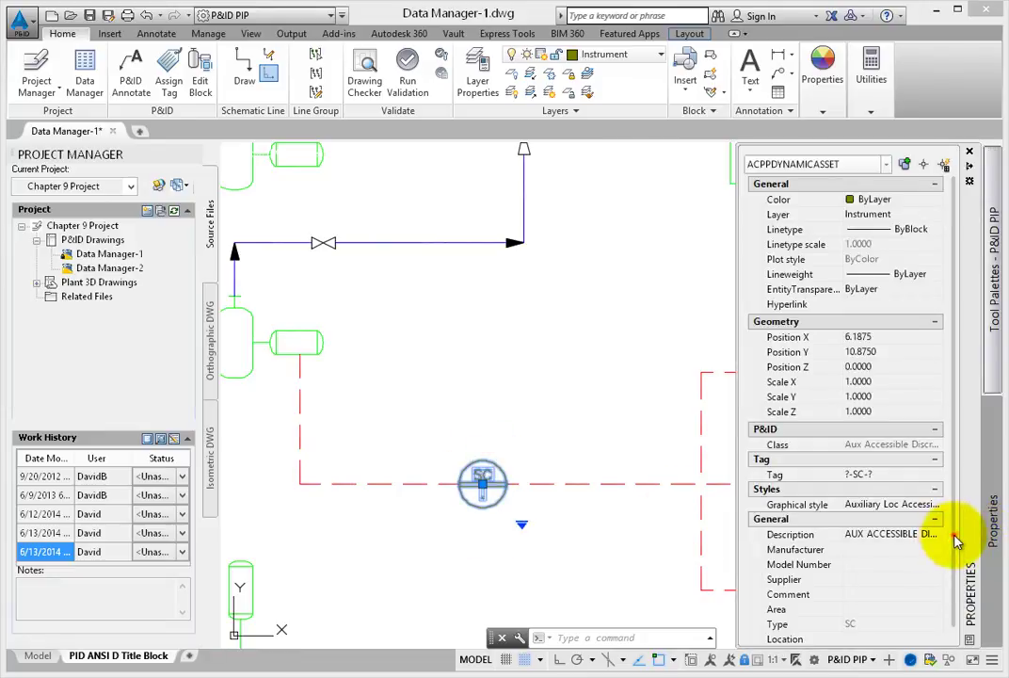
pyautogui.scroll(-2, 962, 579)
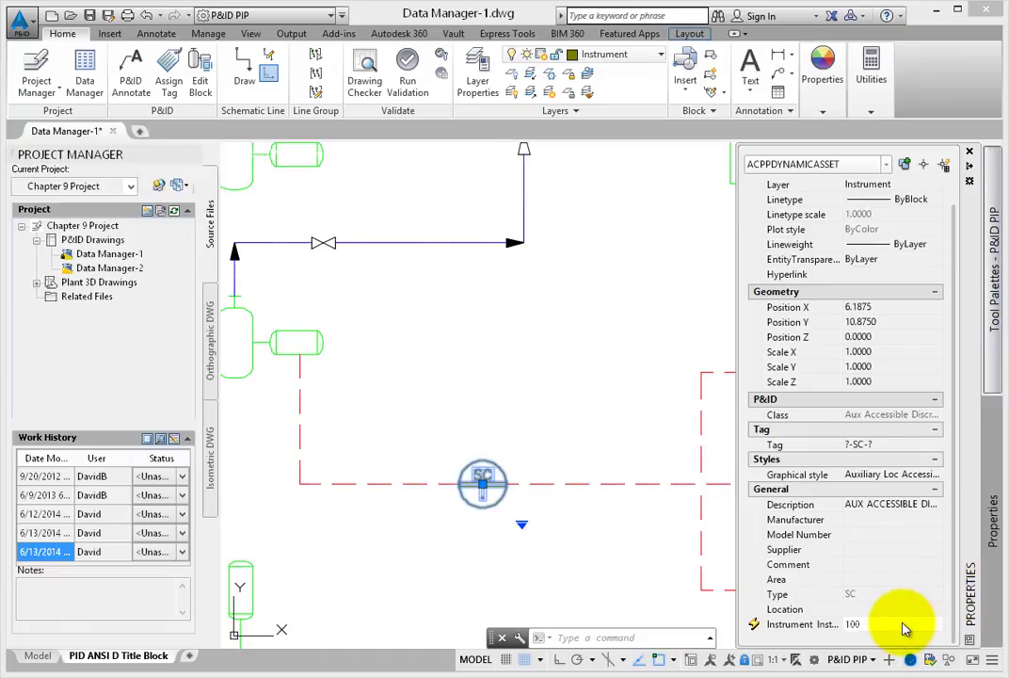
# - Change pump P-301's Instance Number to 102 in Data Manager and confirm the signal line shows 102
pyautogui.click(84, 66)
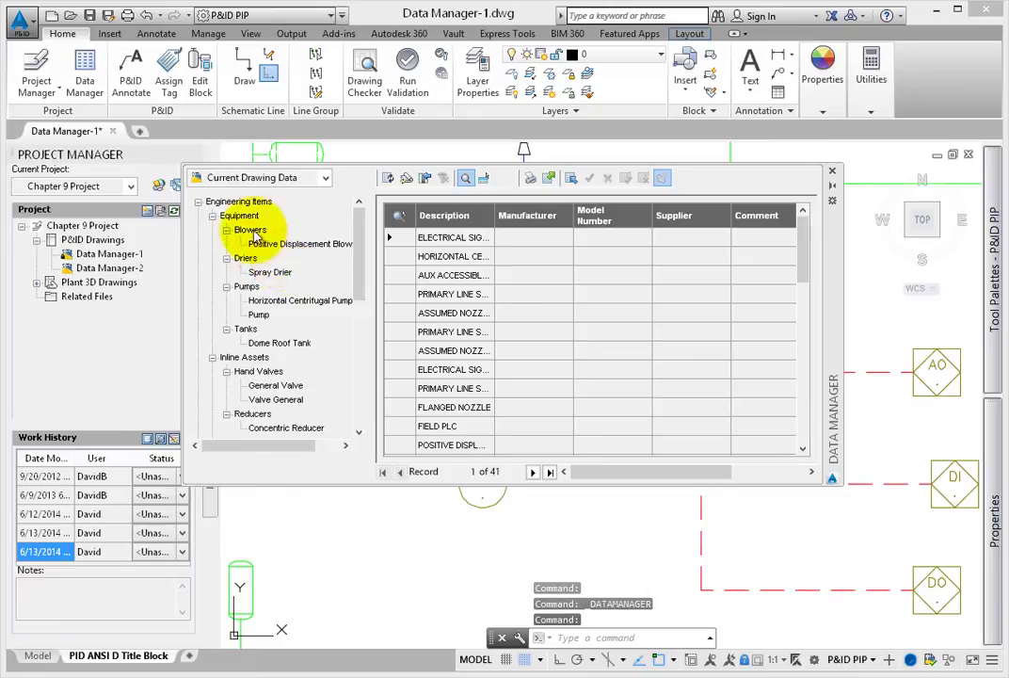
pyautogui.click(258, 314)
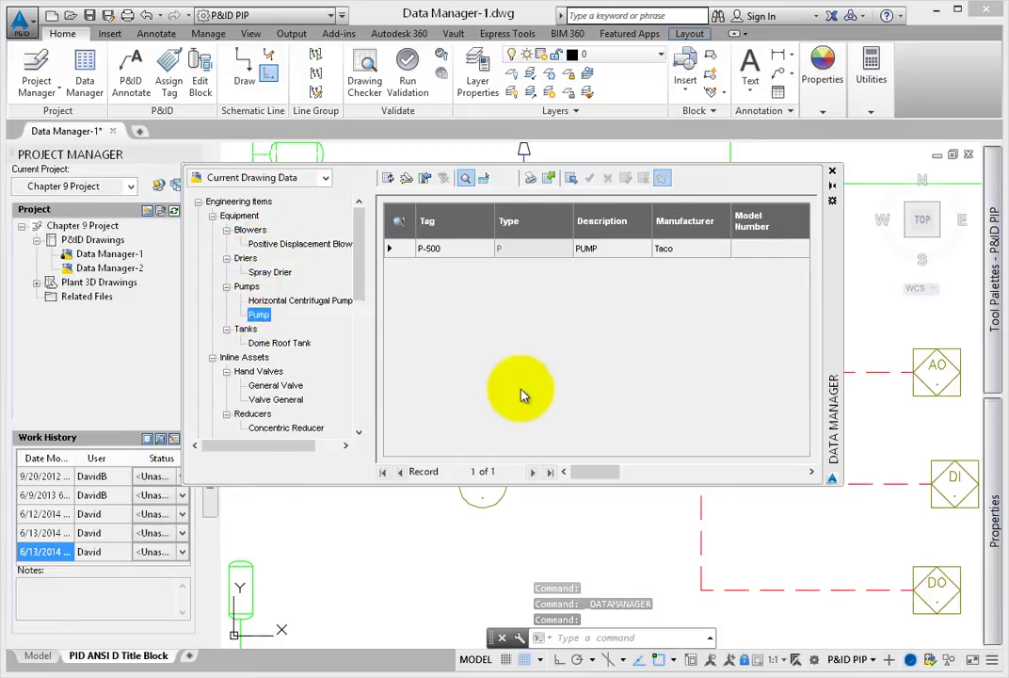
pyautogui.click(267, 300)
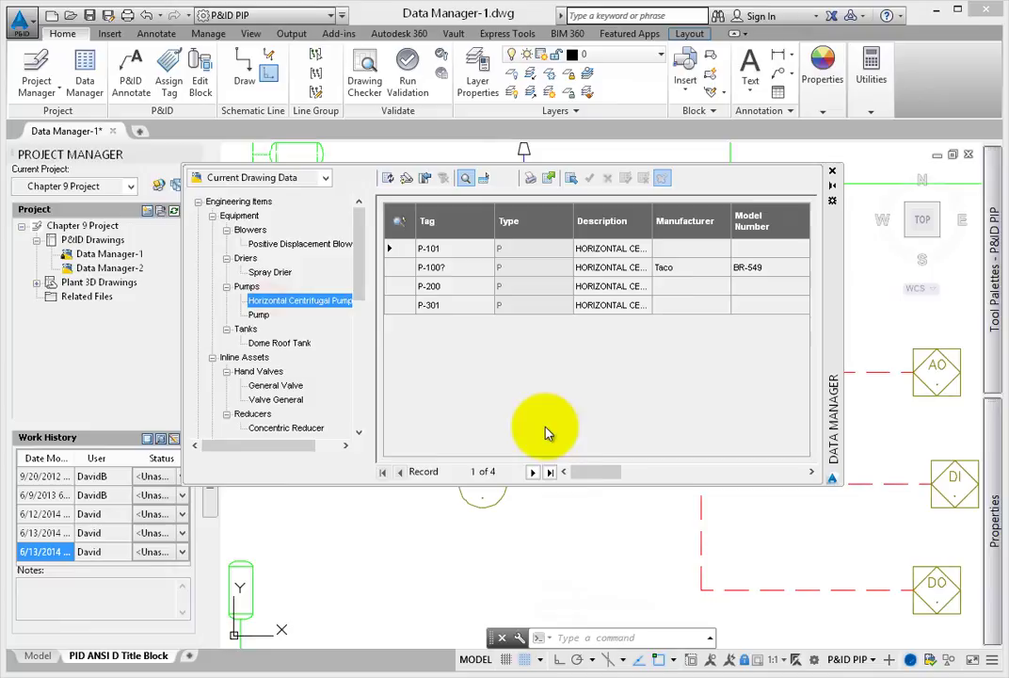
pyautogui.moveTo(576, 472); pyautogui.dragTo(758, 471)
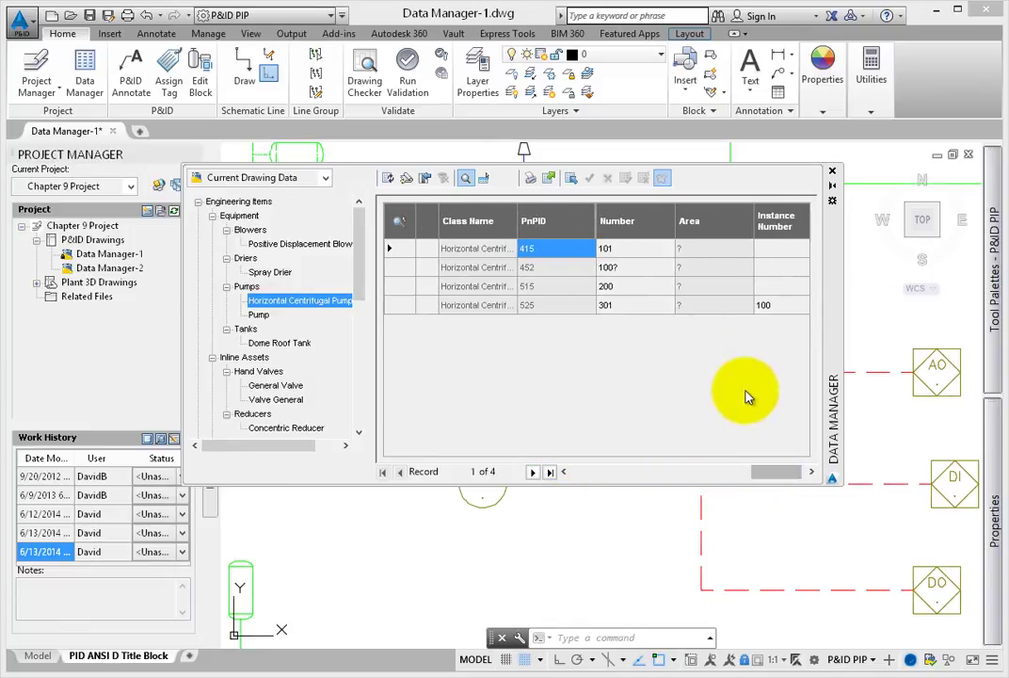
pyautogui.click(782, 310)
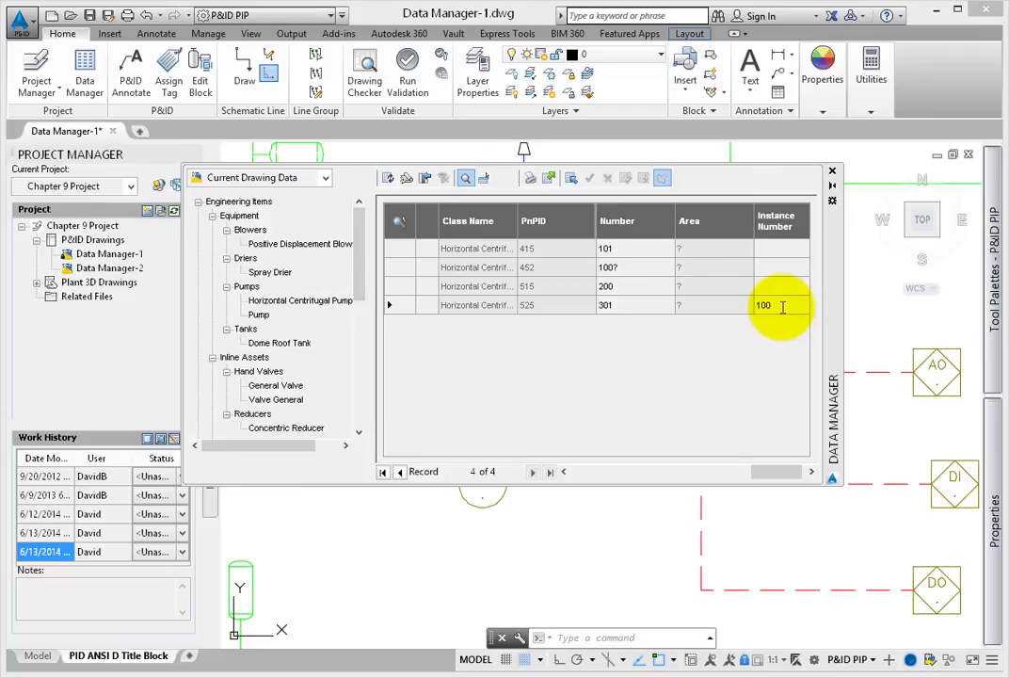
pyautogui.press('Return')
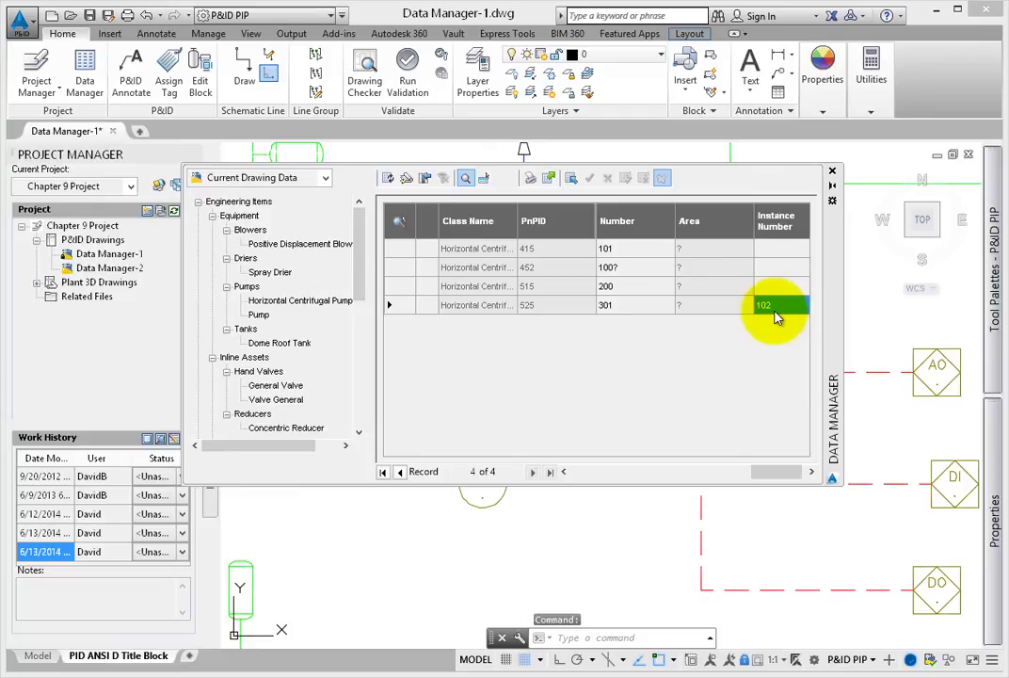
pyautogui.click(832, 170)
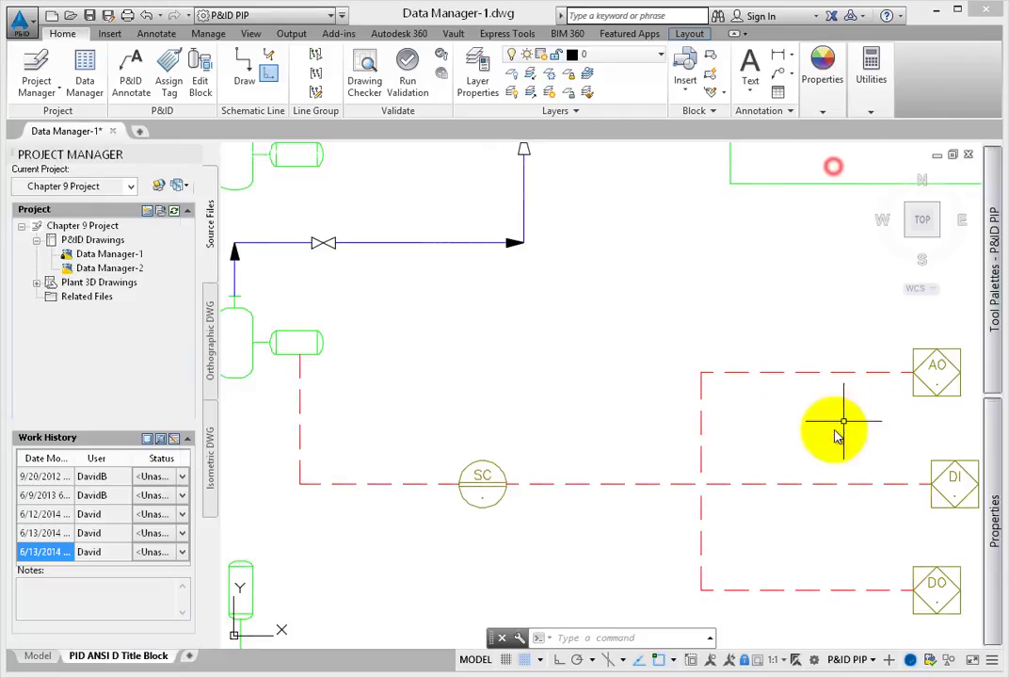
pyautogui.click(657, 486)
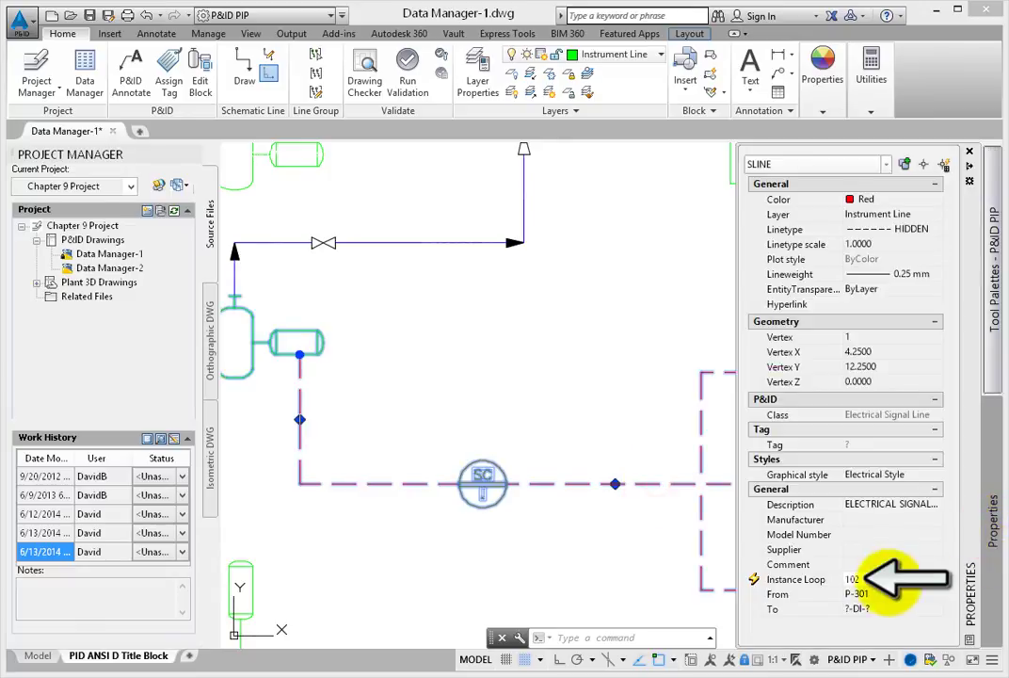
pyautogui.press('Escape')
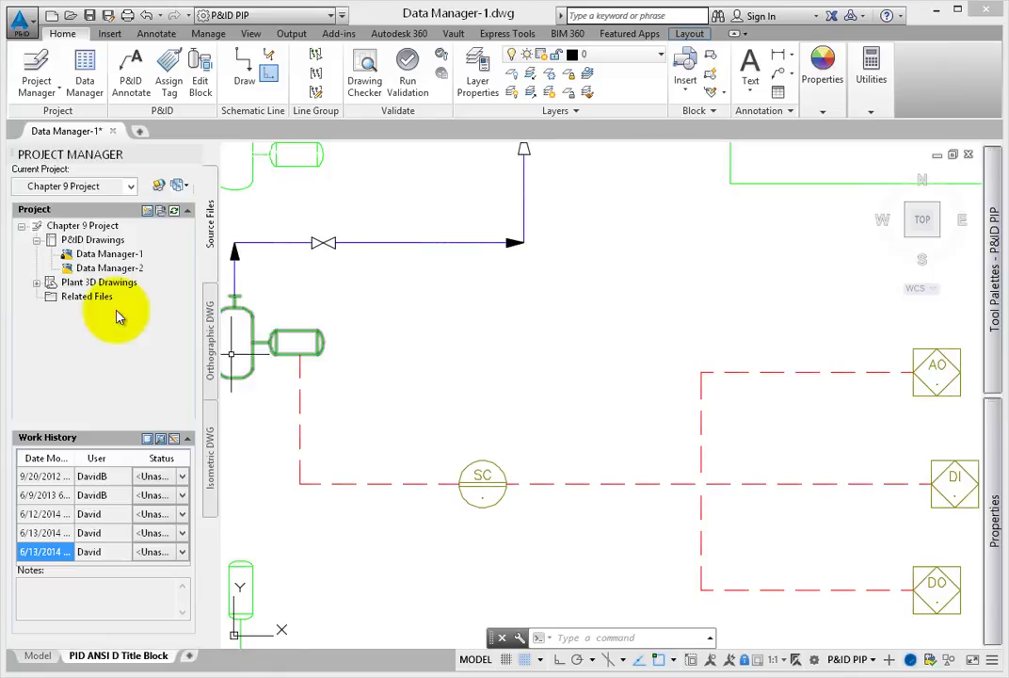